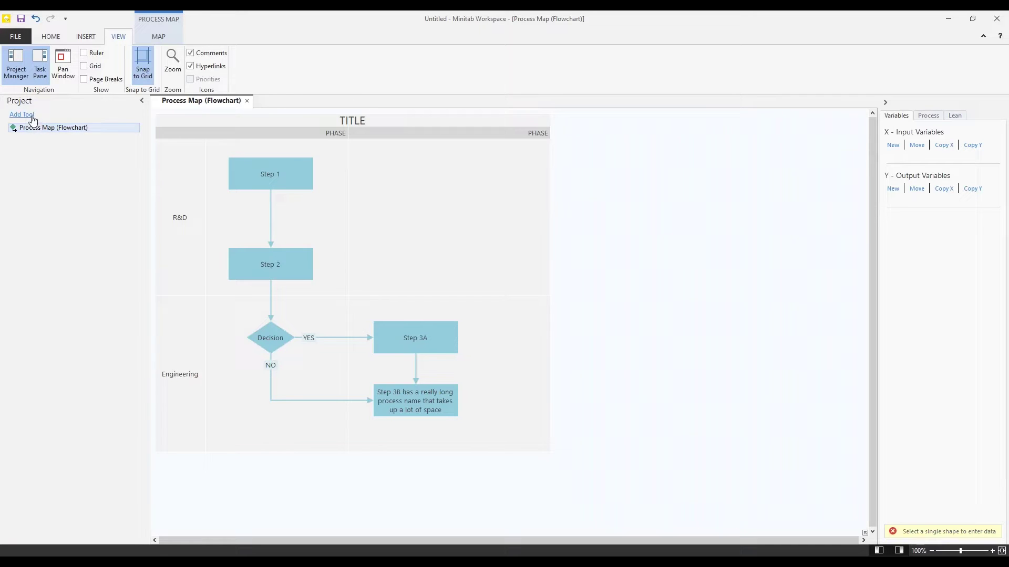
Step: Create a Man Machines Materials diagram from the Fishbone tool category
click(31, 117)
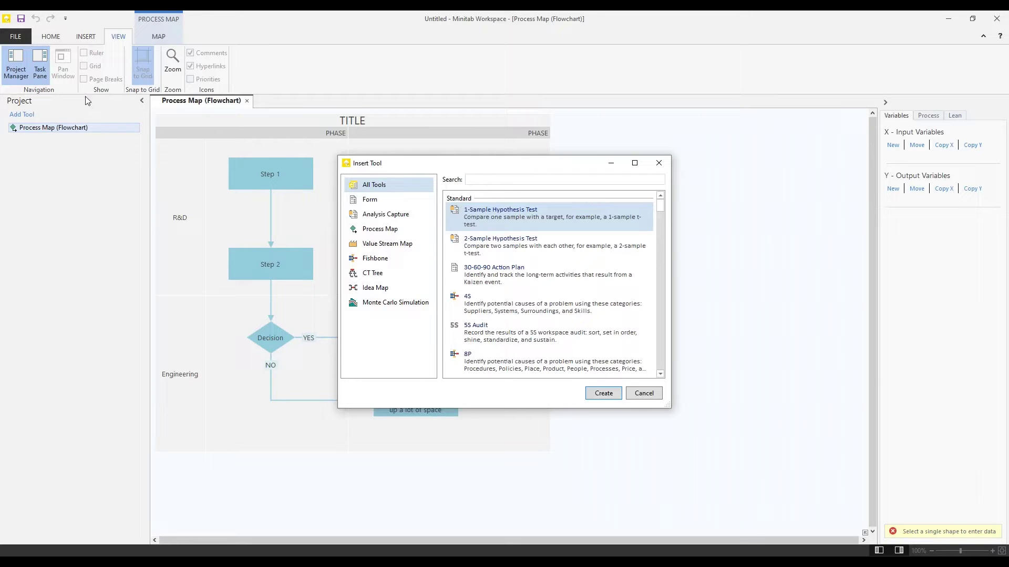
mouse_move(661, 205)
mouse_down()
mouse_move(664, 353)
mouse_move(678, 201)
mouse_up()
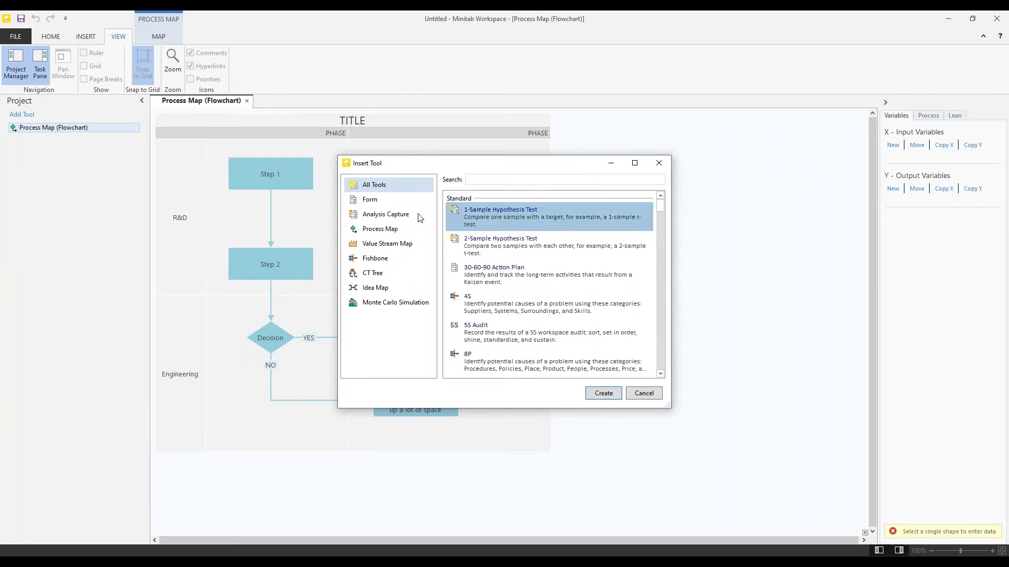
click(390, 258)
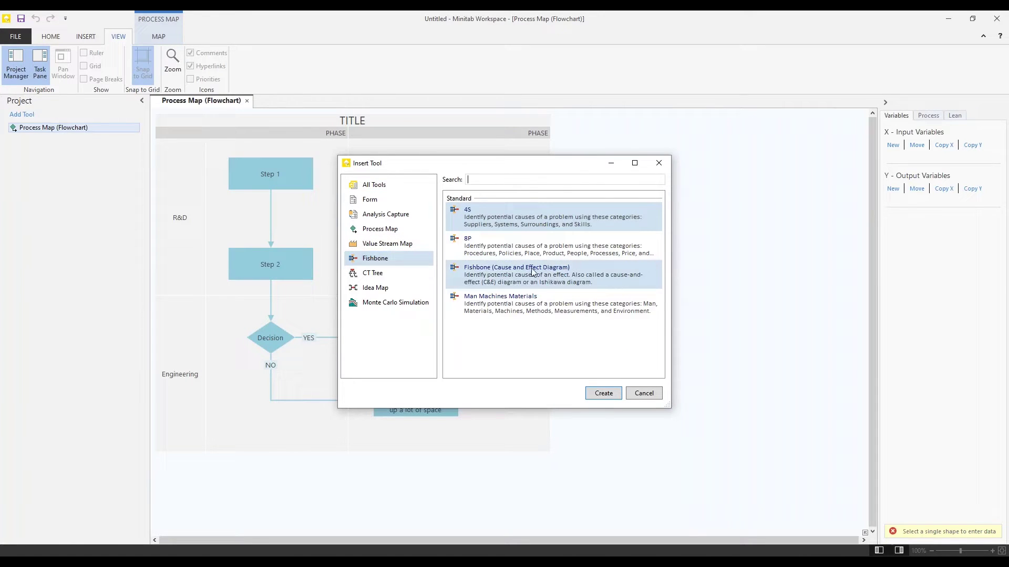
click(587, 309)
click(605, 393)
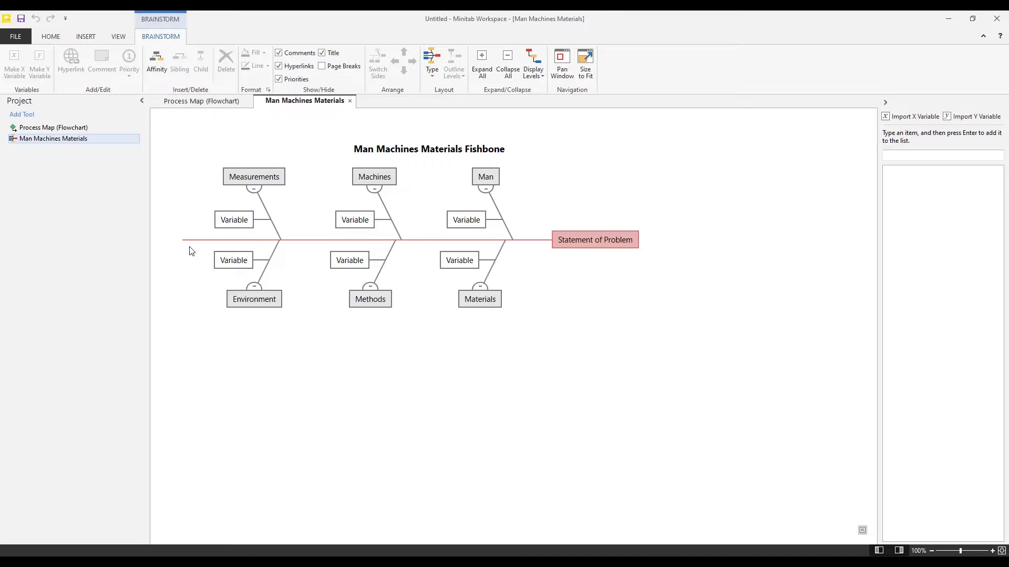
Step: Select the lower and upper rows of Variable boxes and delete all six
drag(193, 248, 507, 281)
drag(194, 197, 540, 286)
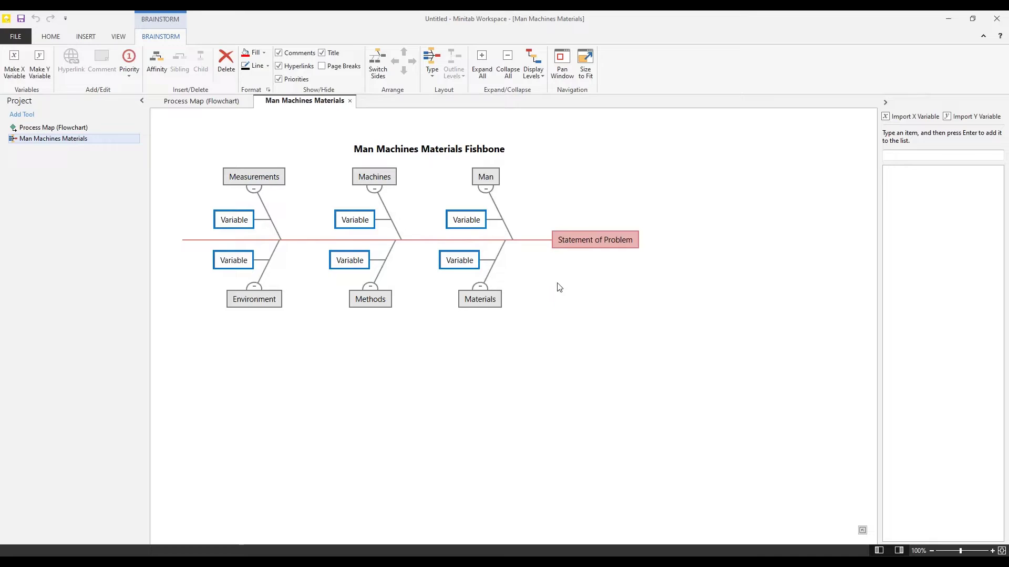
key(Delete)
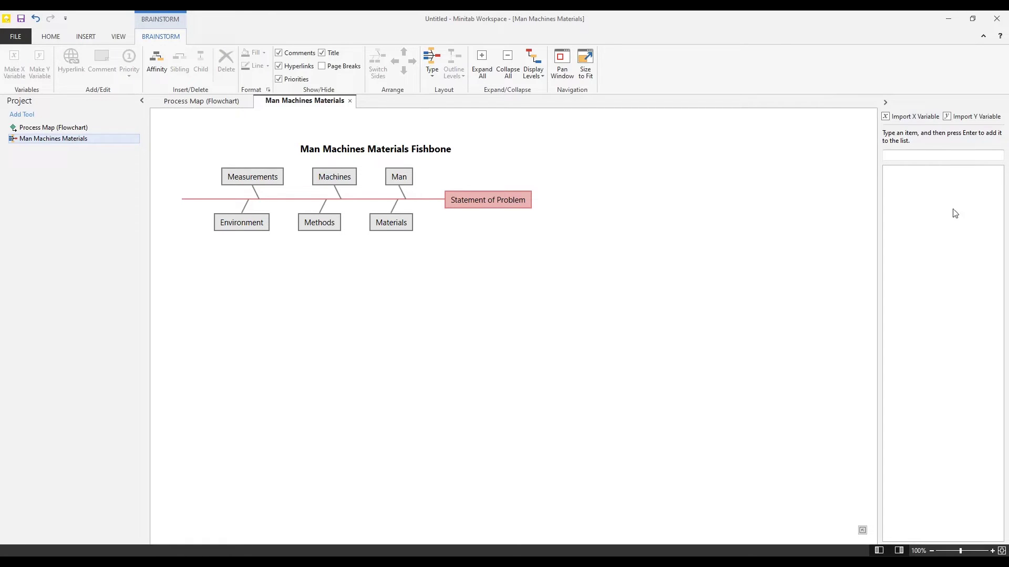
click(896, 156)
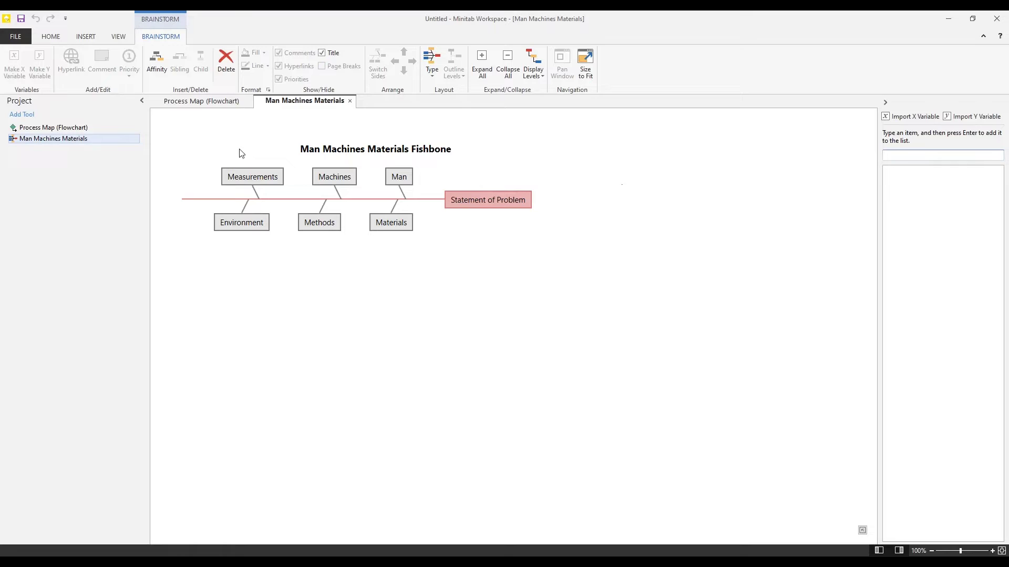
click(261, 176)
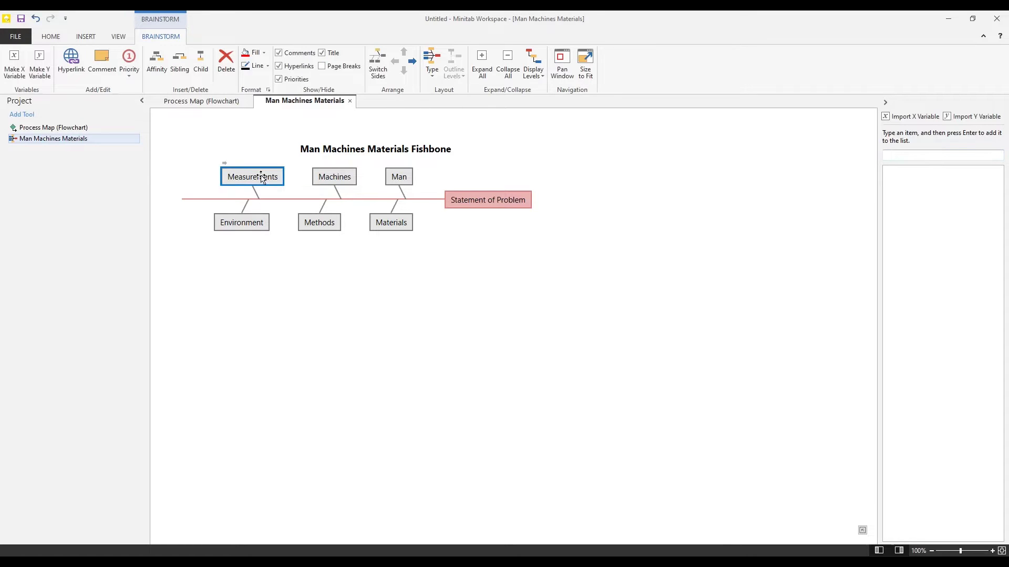
click(200, 62)
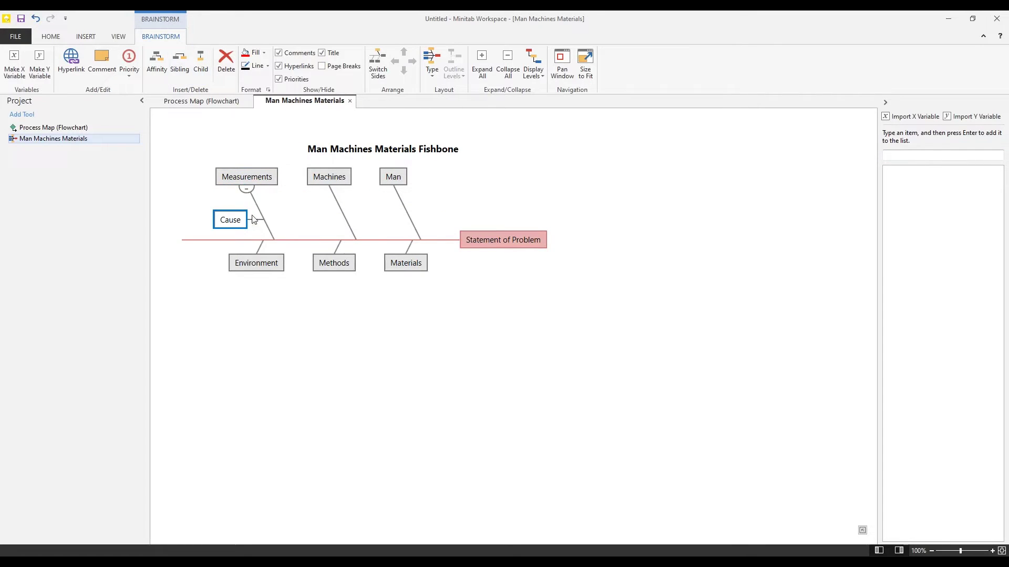
click(200, 62)
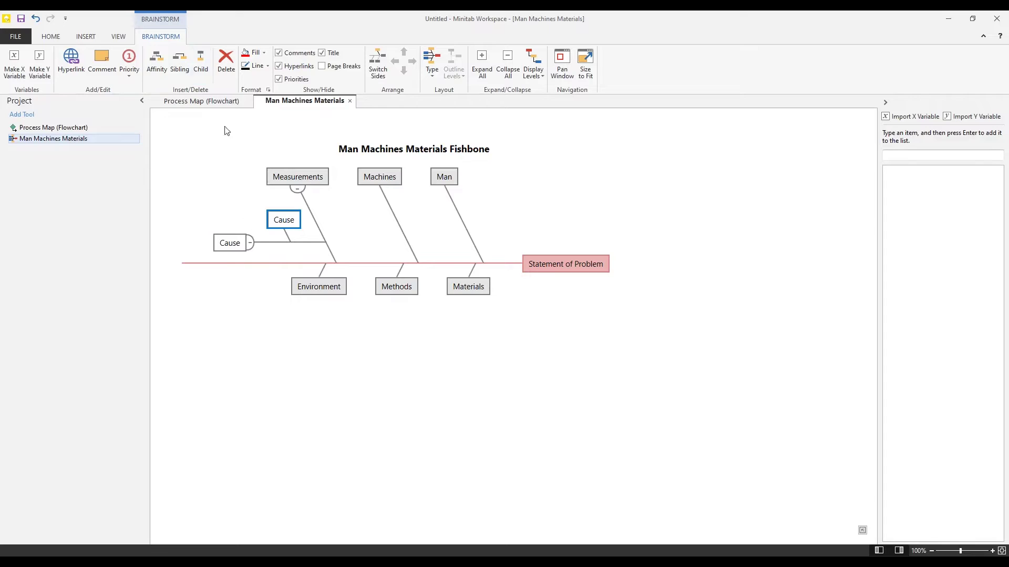
click(183, 70)
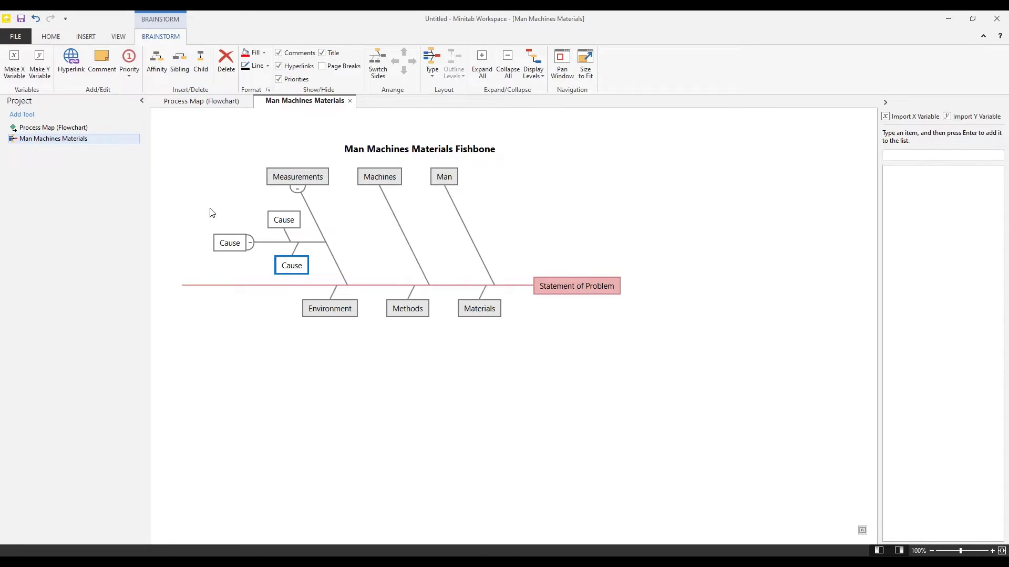
click(191, 208)
drag(190, 205, 317, 284)
key(Delete)
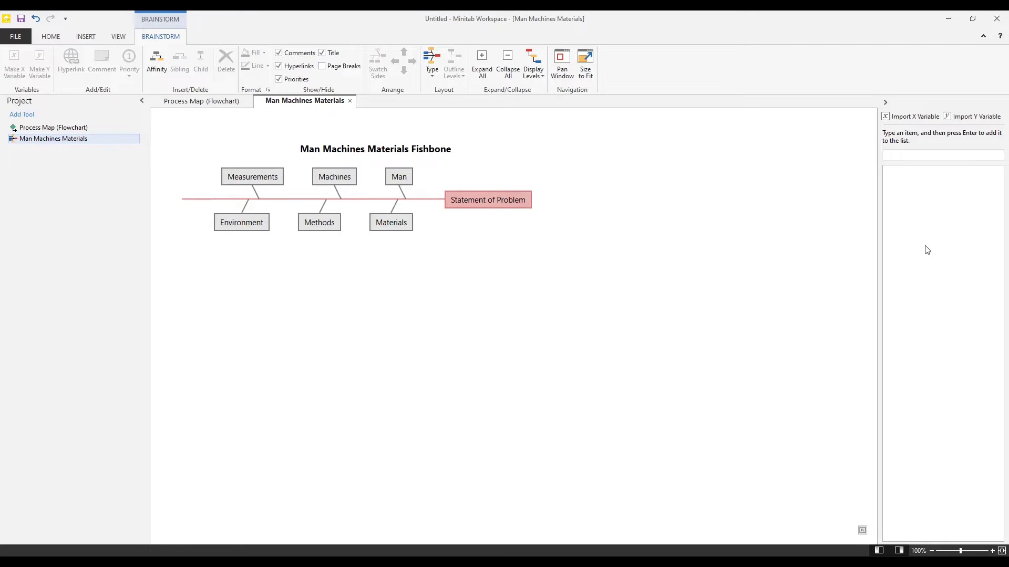
Step: Add Bad sensor, Bad supply quality and Manuals out of date to the brainstorm list
click(938, 154)
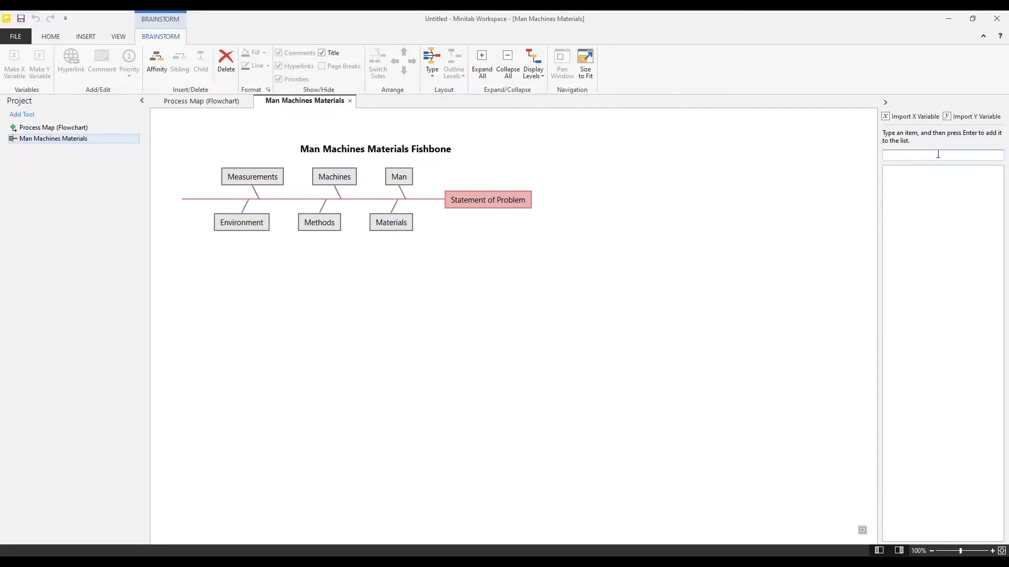
text(ad sensor)
key(Return)
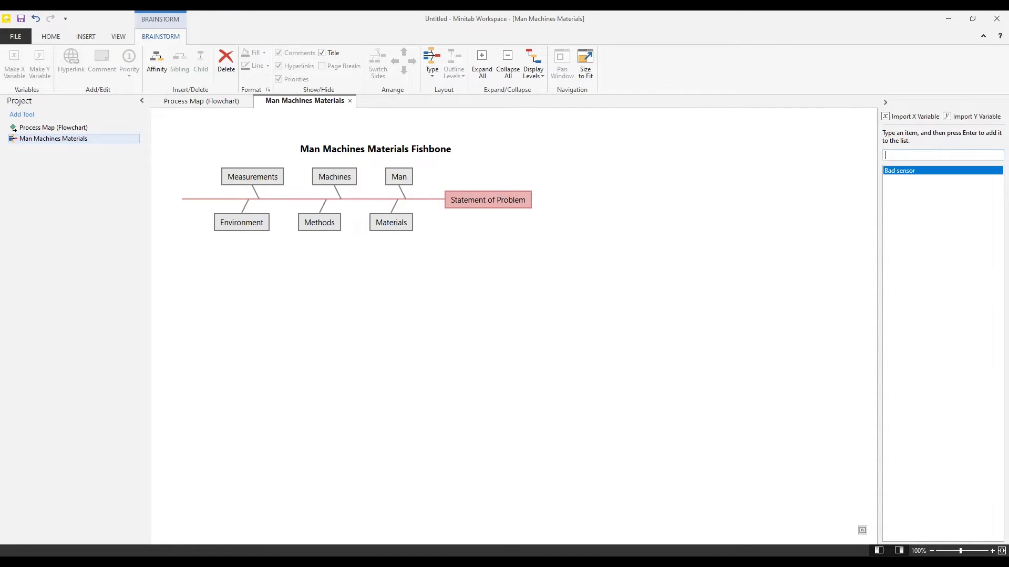
text(Bad supply quality)
key(Return)
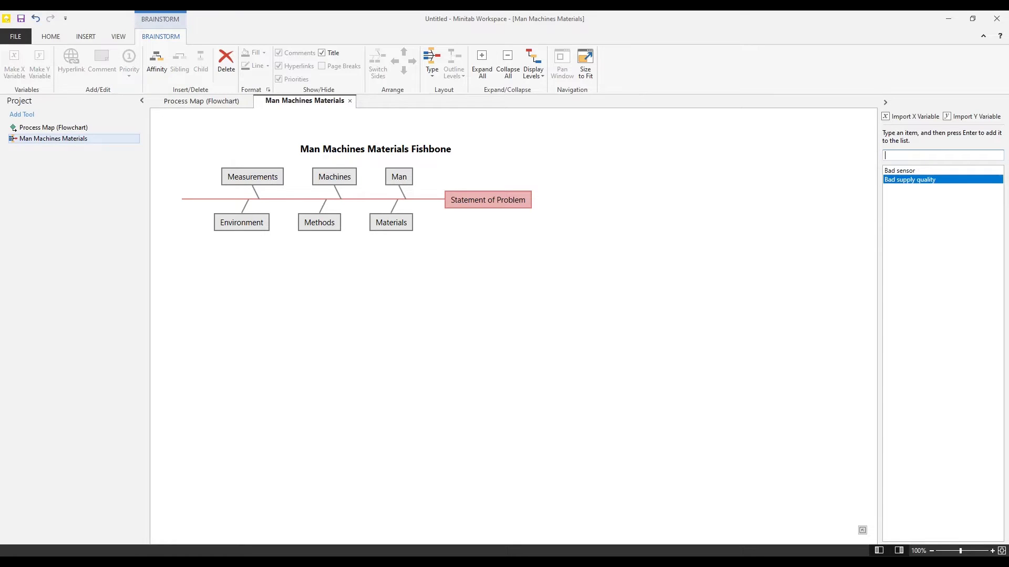
text(Manuals out of date)
key(Return)
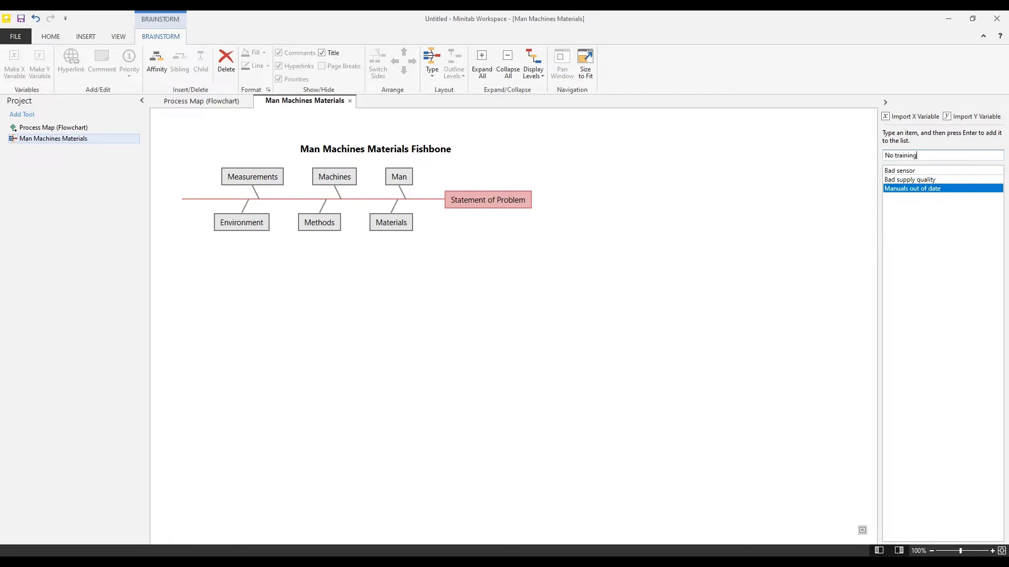
Step: Add No training, Operator errors, Distracted and Tired to the brainstorm list
text(No training)
key(Return)
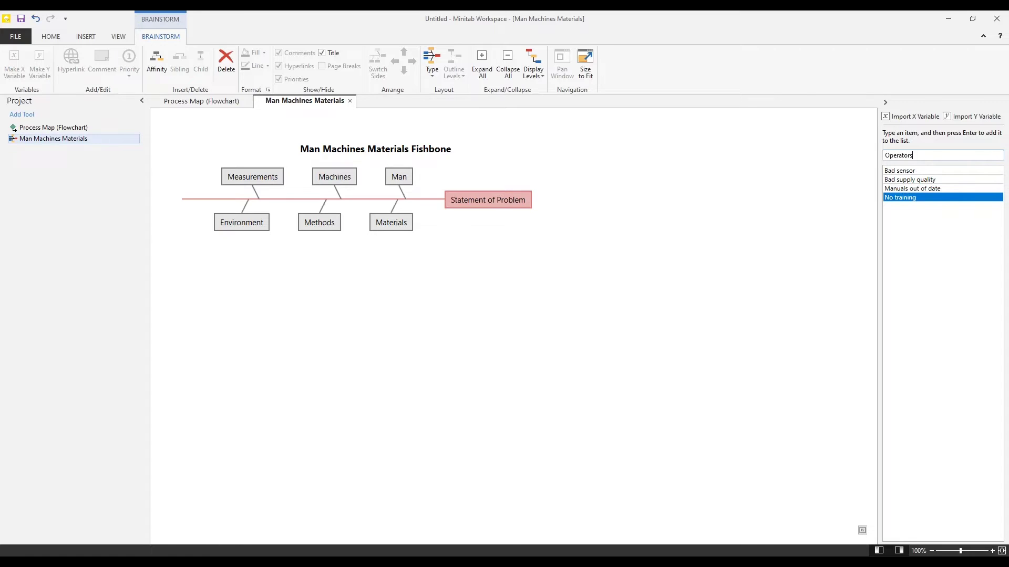
text(Operator errors)
key(Return)
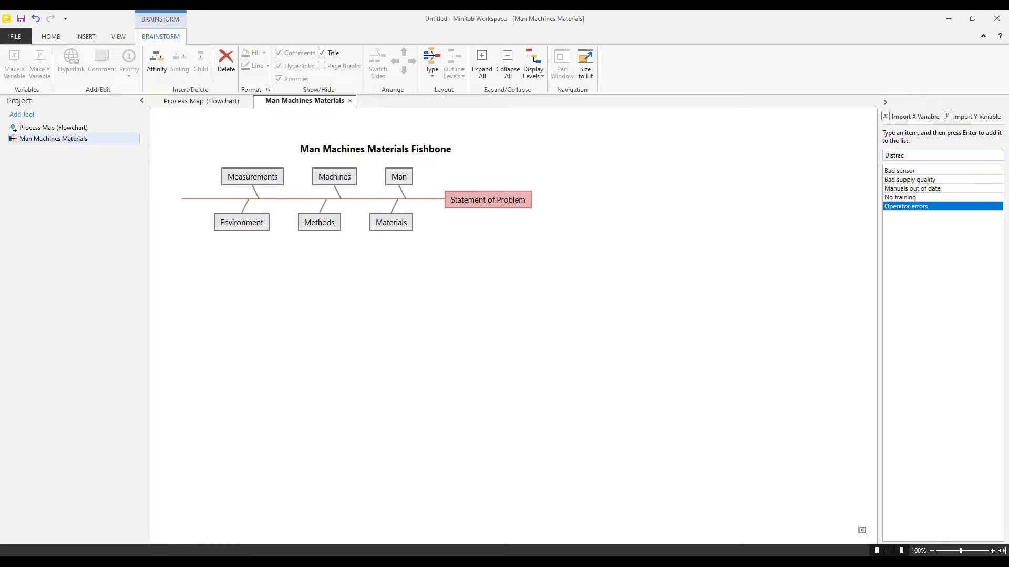
key(Return)
text(T)
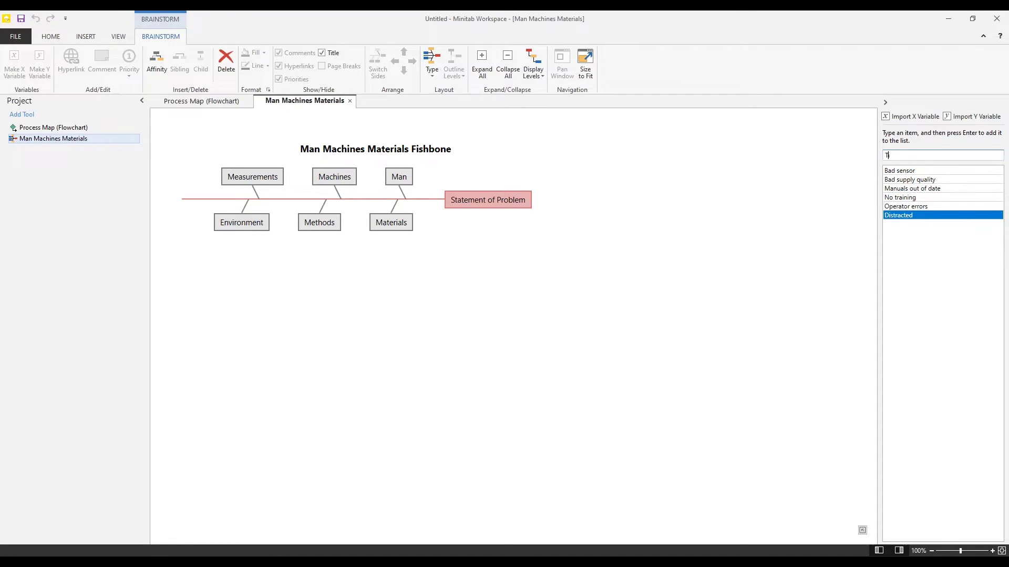
text(ired)
key(Return)
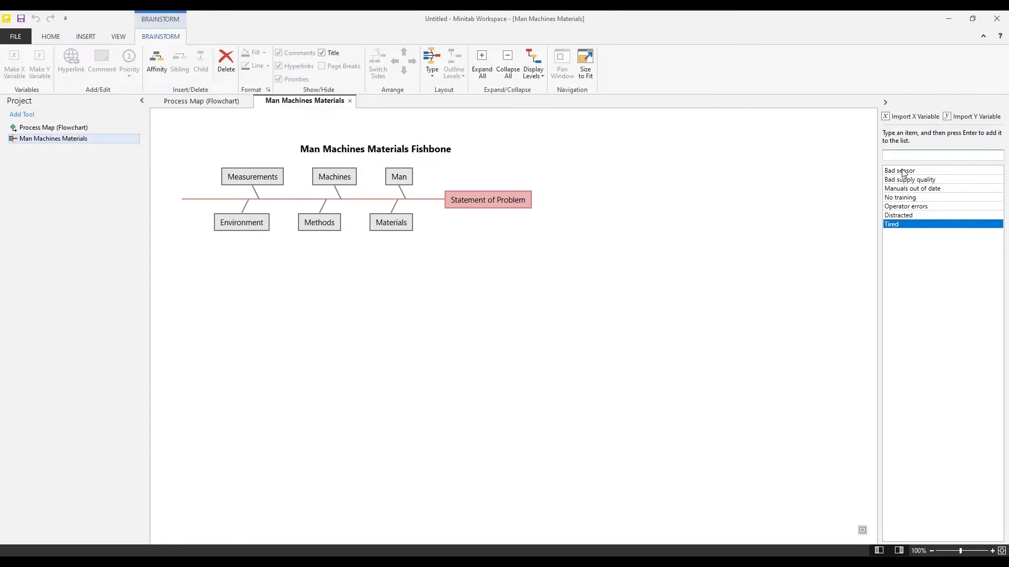
Step: Place Bad sensor, Bad supply quality, Manuals out of date, No training and Operator errors on their branches
drag(904, 170, 346, 182)
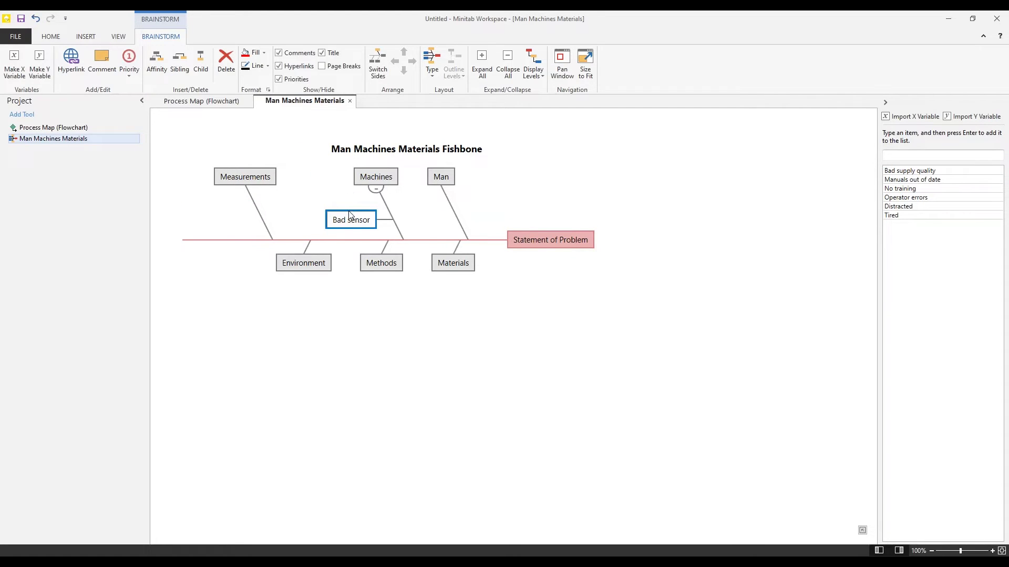
click(941, 176)
drag(941, 176, 470, 270)
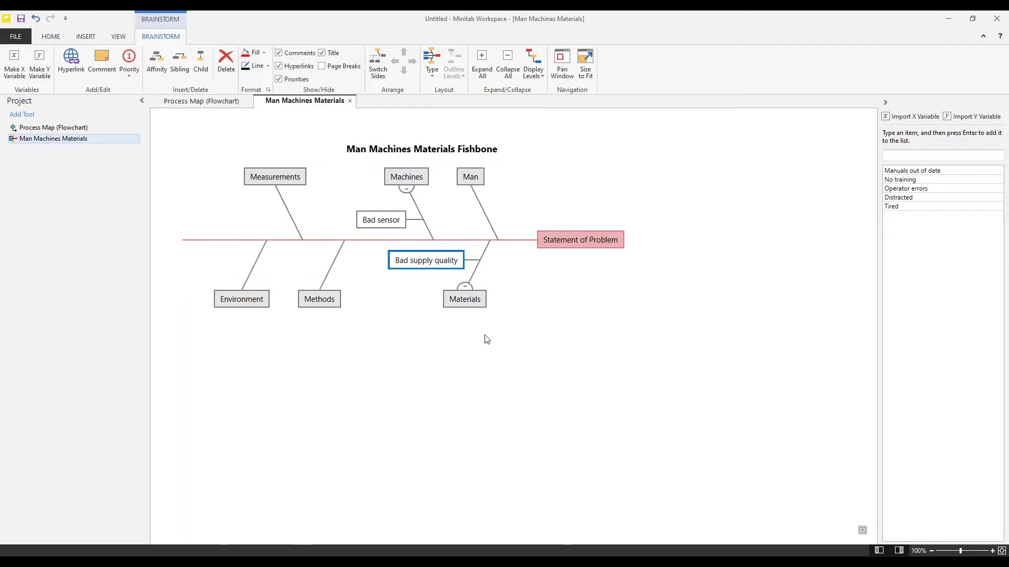
drag(912, 174, 317, 297)
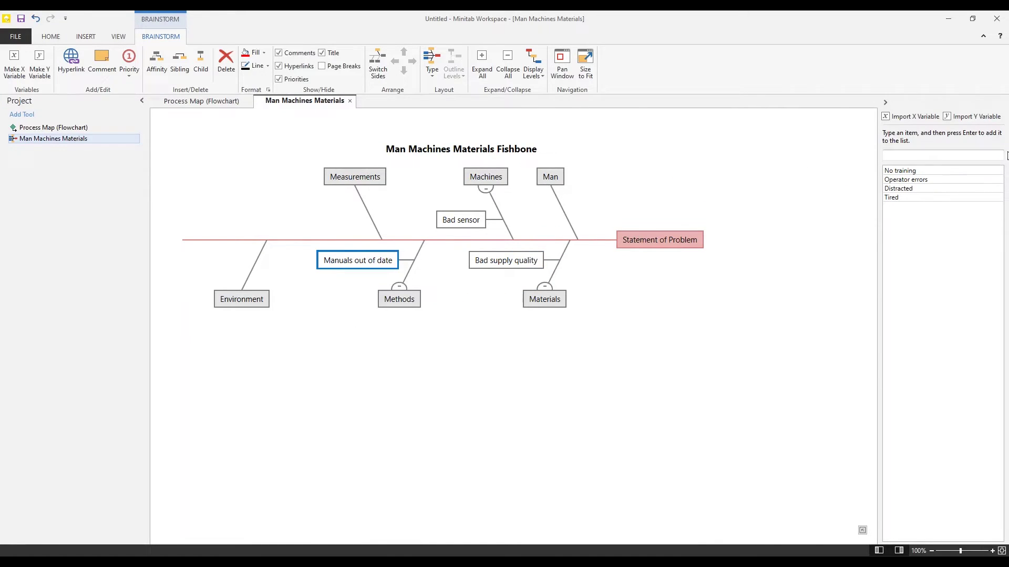
drag(912, 174, 578, 222)
drag(902, 174, 600, 251)
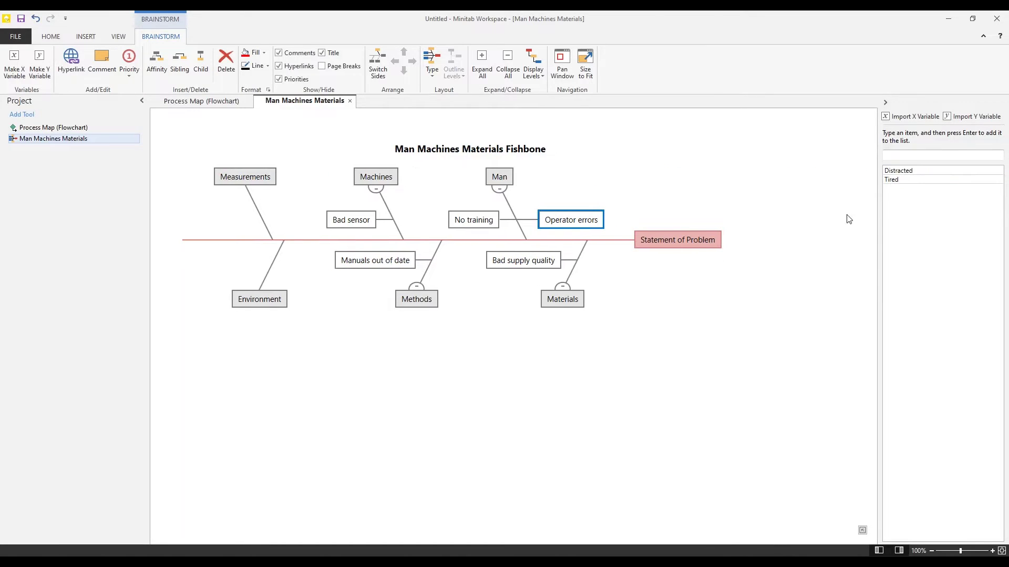
Step: Nest Distracted and Tired together under Operator errors
click(911, 174)
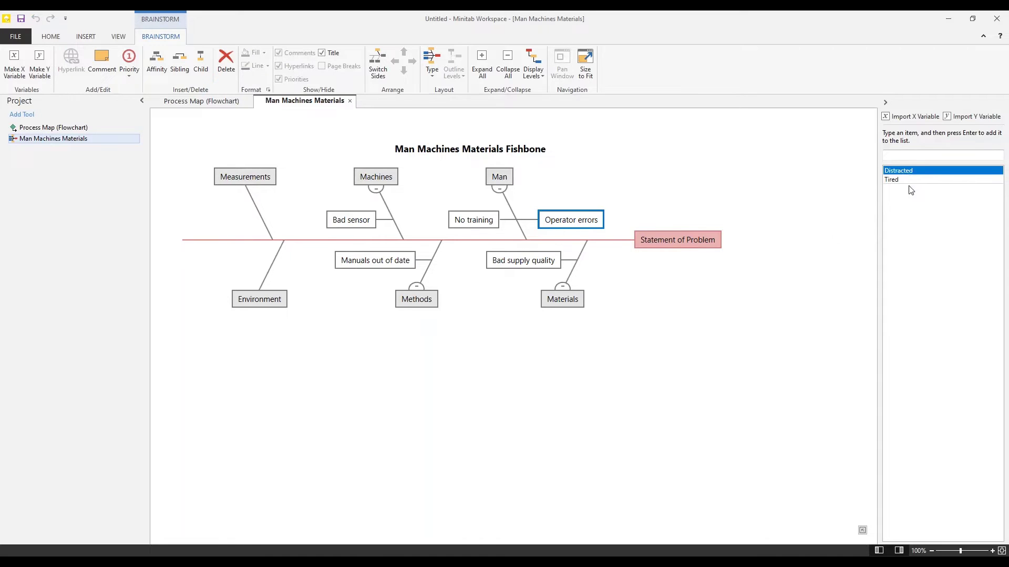
ctrl+click(903, 180)
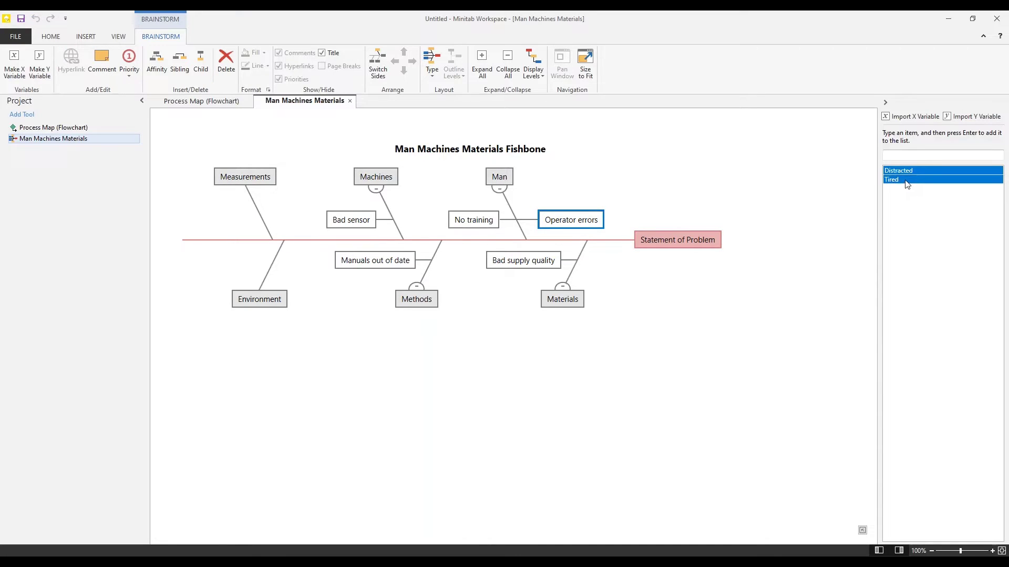
drag(916, 187, 595, 225)
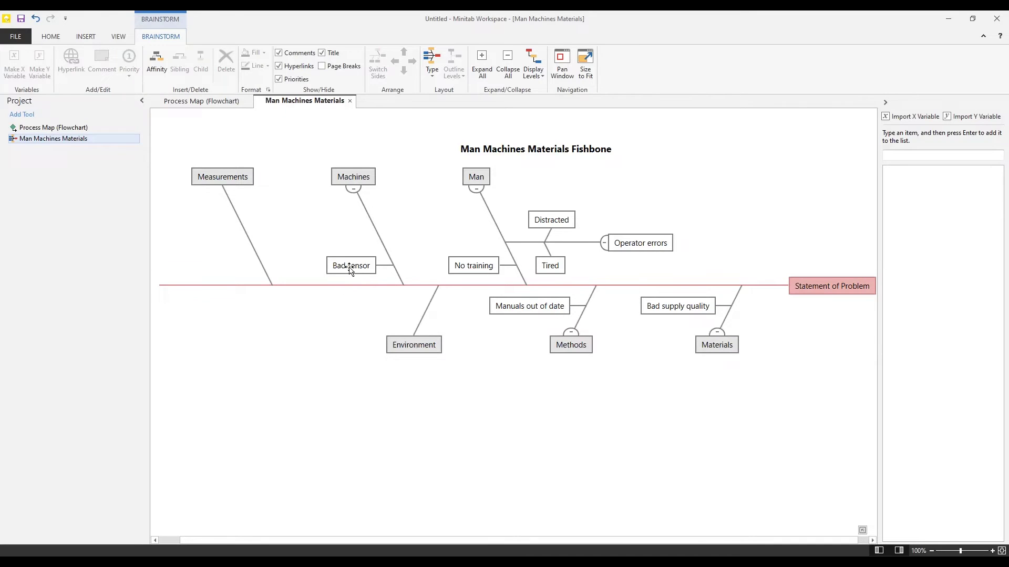
drag(350, 269, 950, 240)
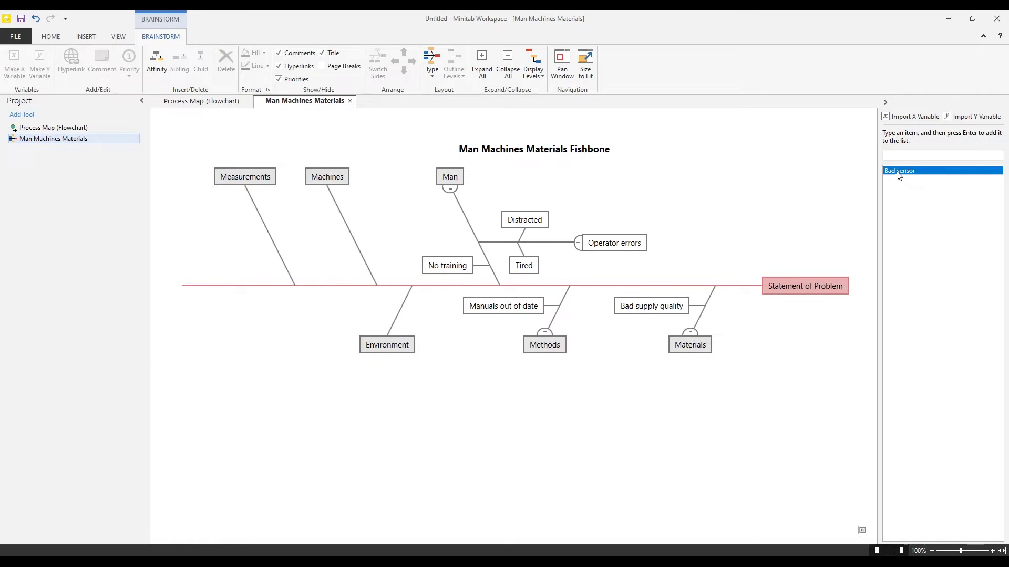
drag(897, 173, 342, 195)
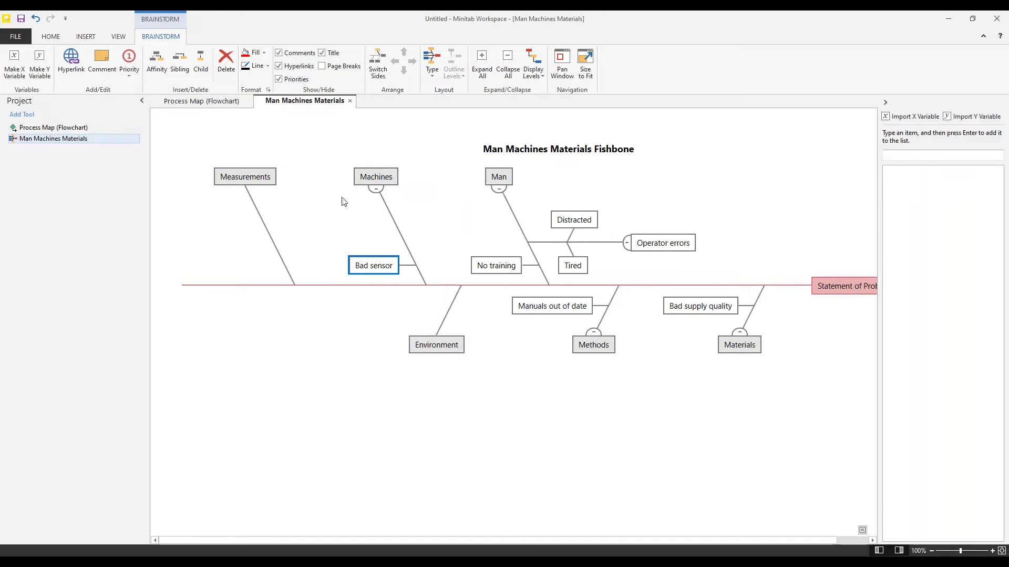
mouse_move(374, 257)
mouse_down()
mouse_move(388, 306)
mouse_move(421, 349)
mouse_move(387, 267)
mouse_up()
click(378, 319)
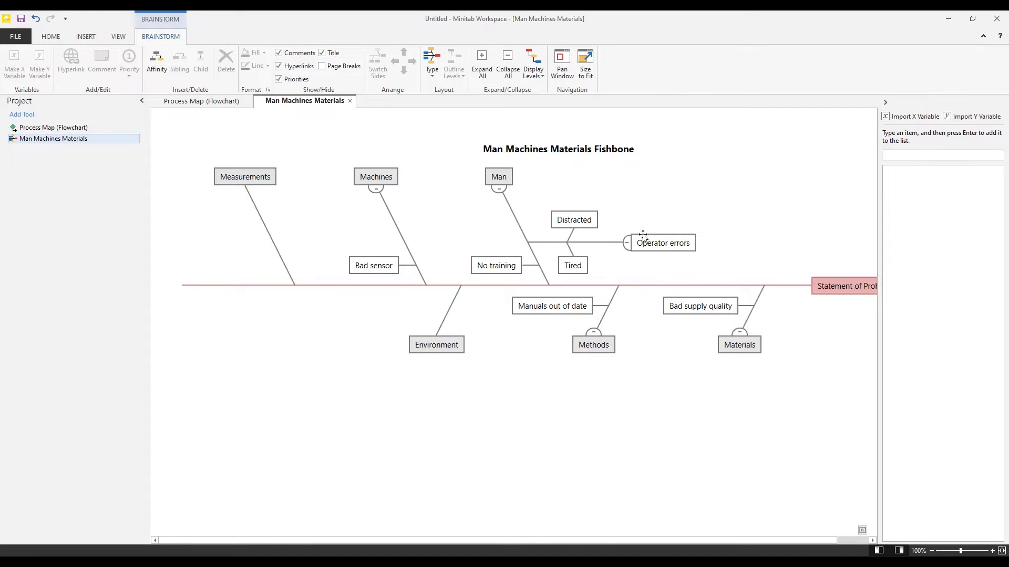
Step: Switch Operator errors to the opposite side of the Man bone
click(651, 250)
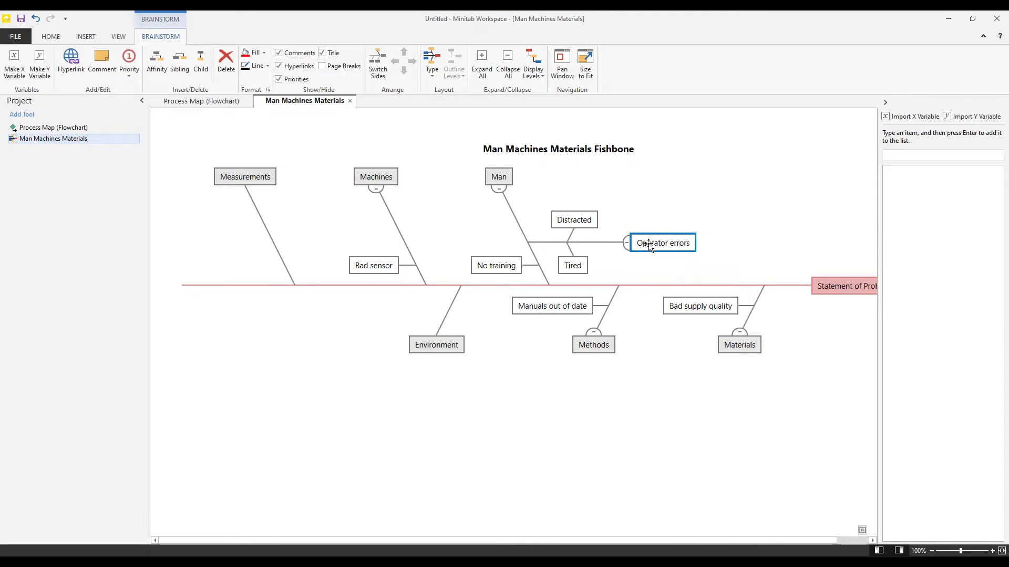
right_click(647, 244)
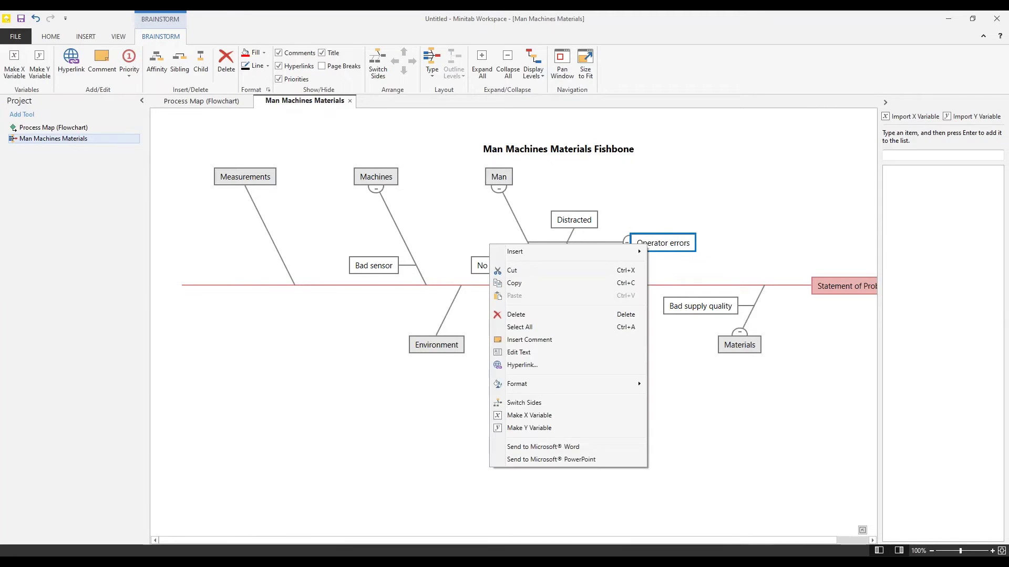
click(580, 403)
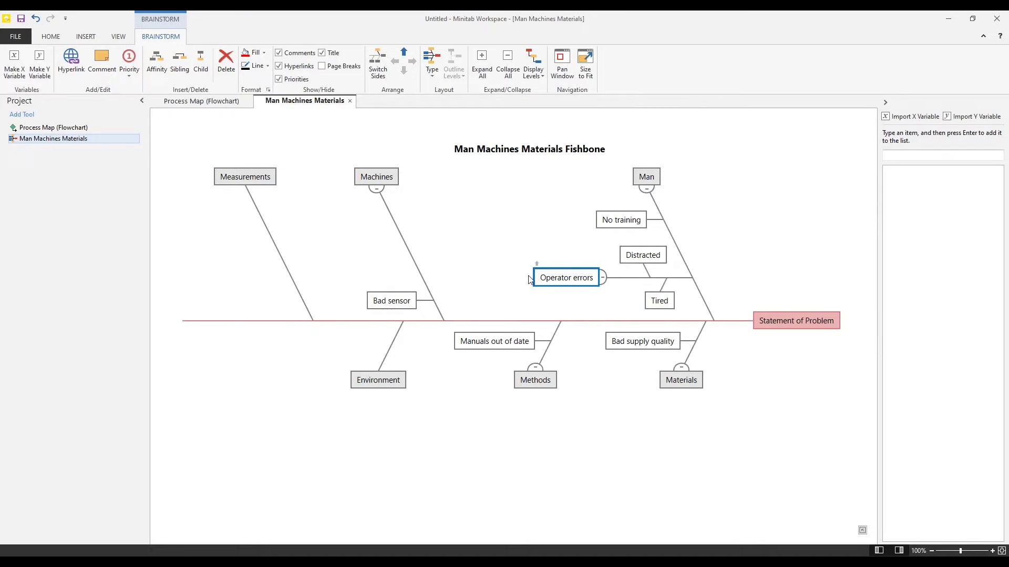
click(492, 256)
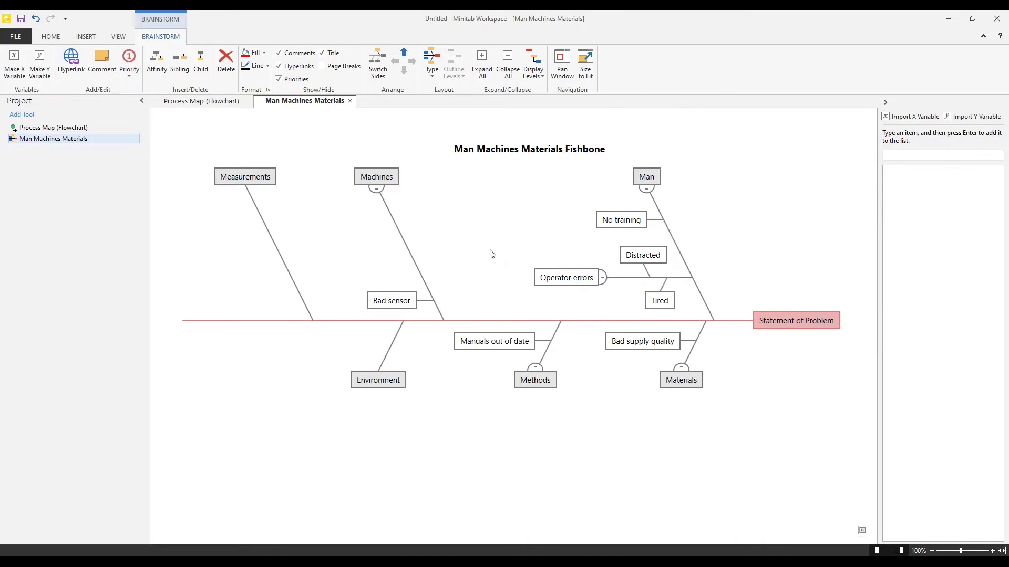
Step: Move Operator errors up so it sits above No training
click(560, 284)
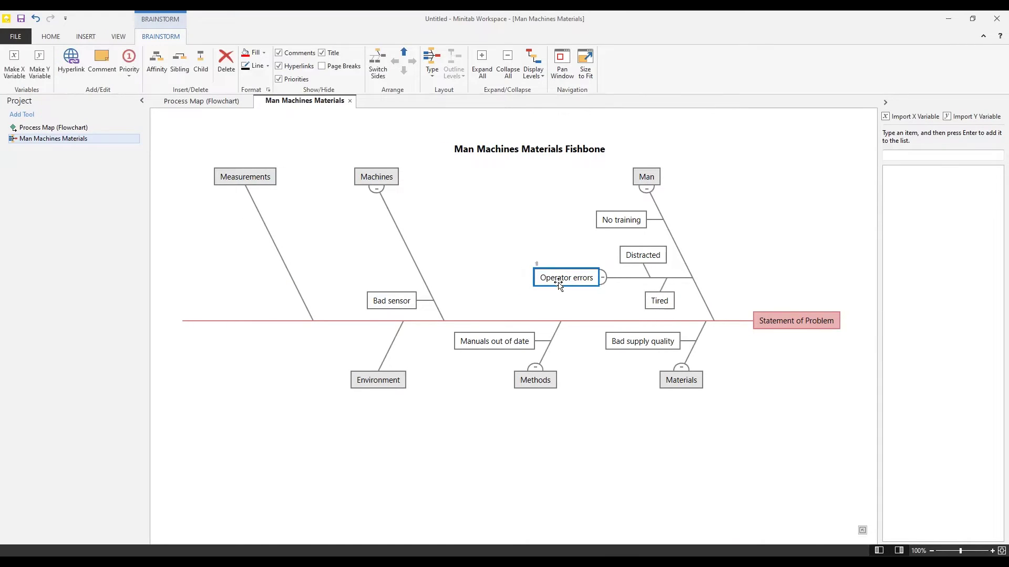
click(537, 264)
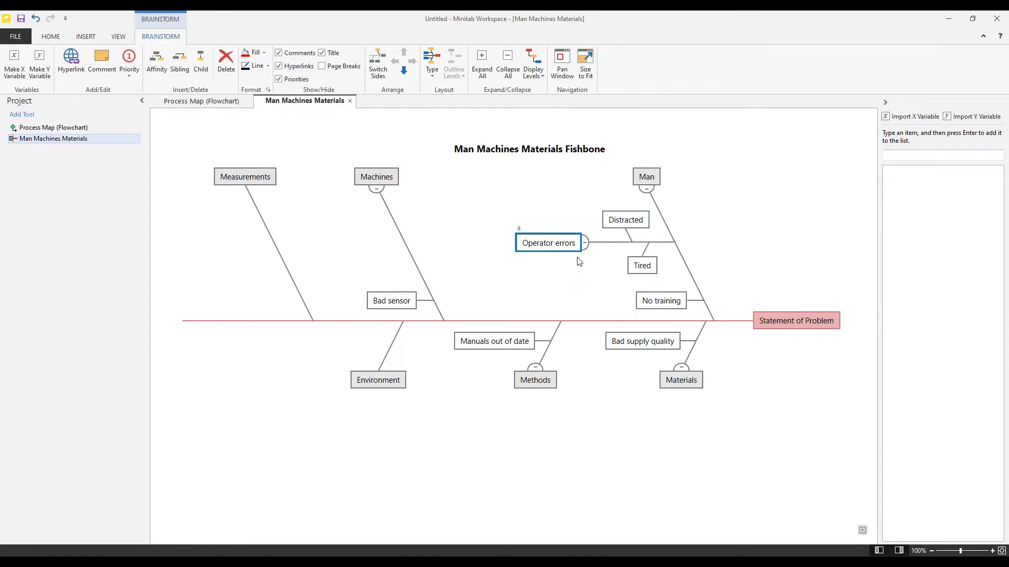
click(573, 287)
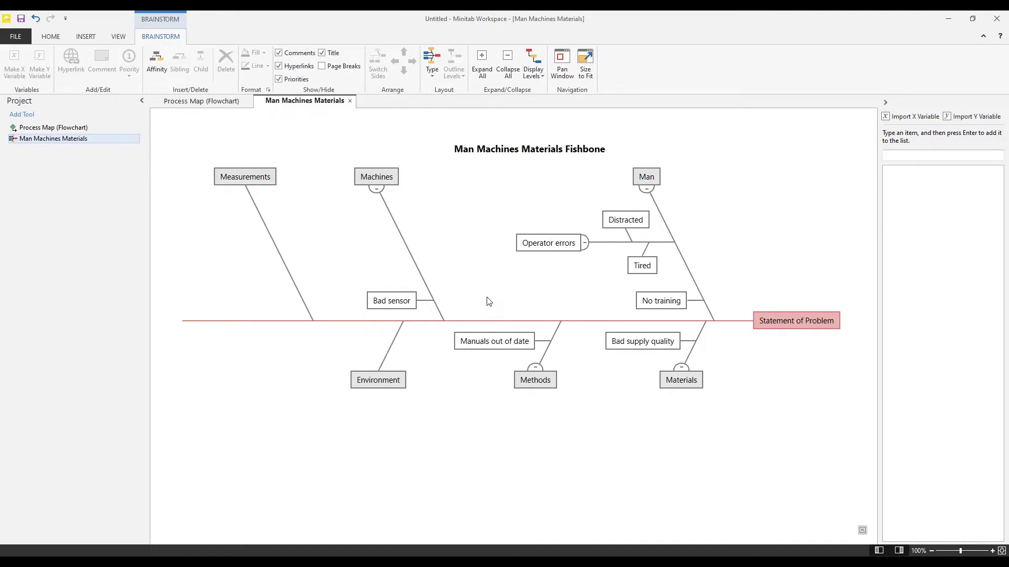
Step: Change the diagram layout type to Right Tree, then to CT Tree
click(433, 76)
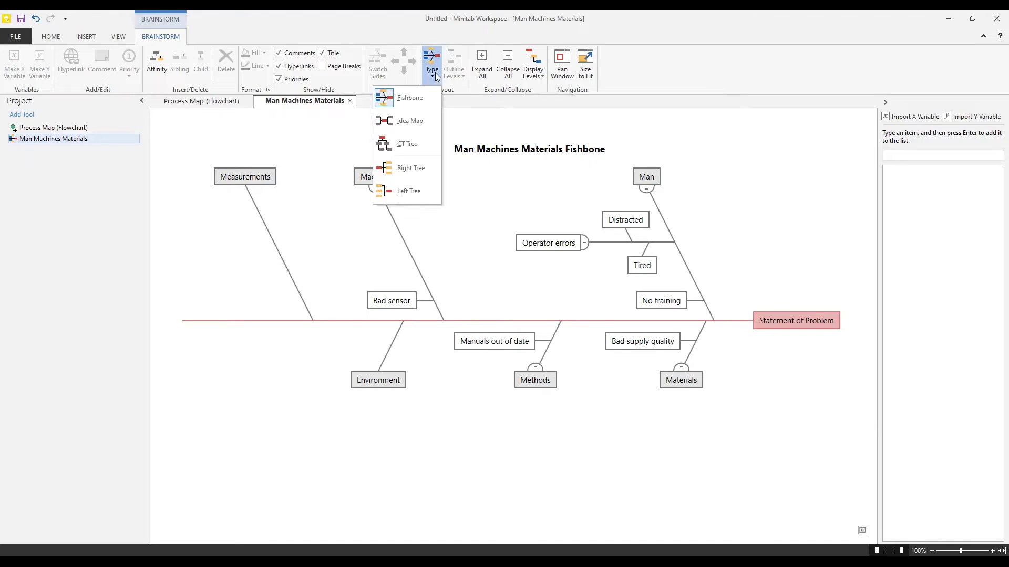
click(415, 168)
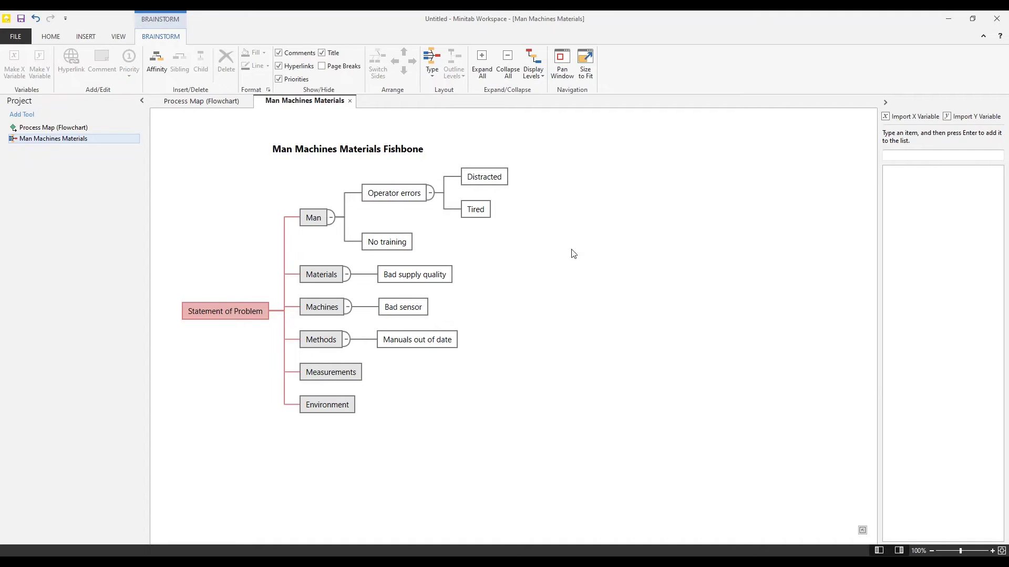
click(431, 73)
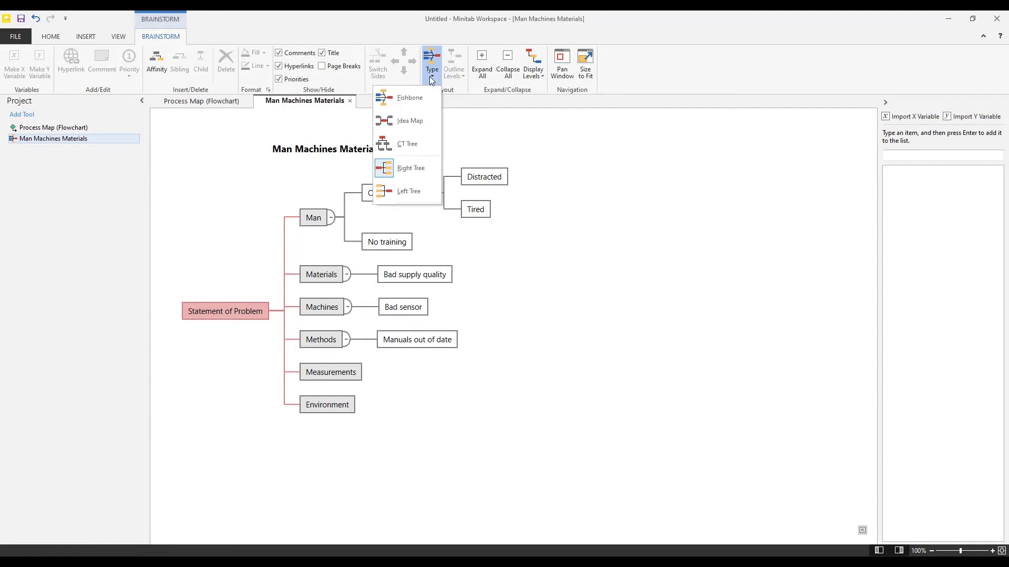
click(414, 144)
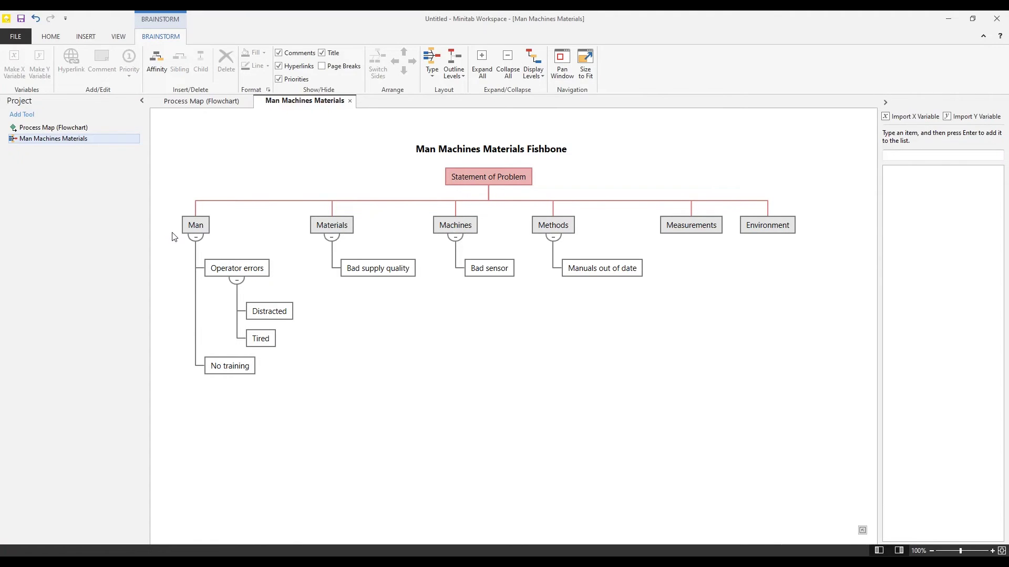
click(460, 78)
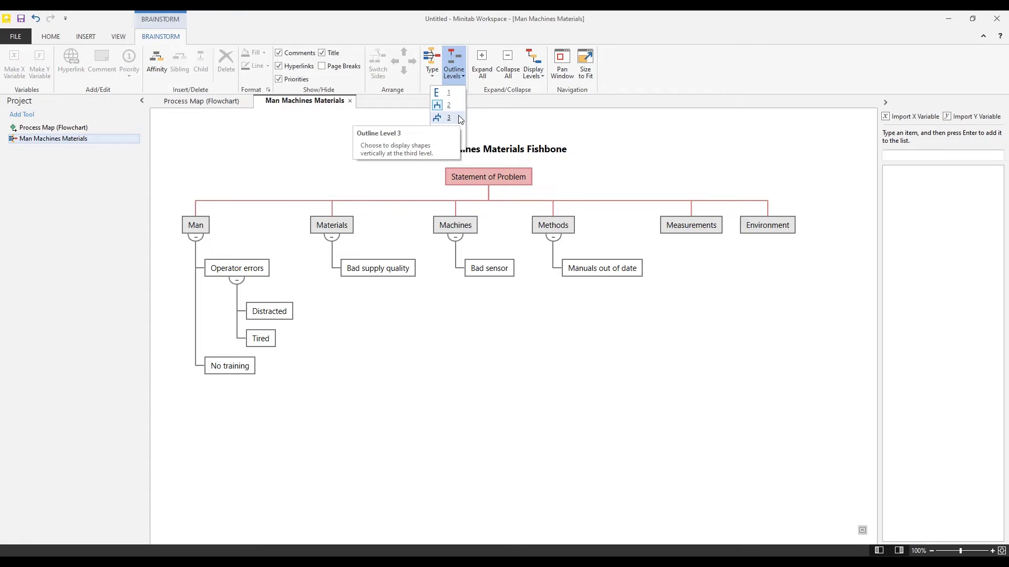
click(460, 119)
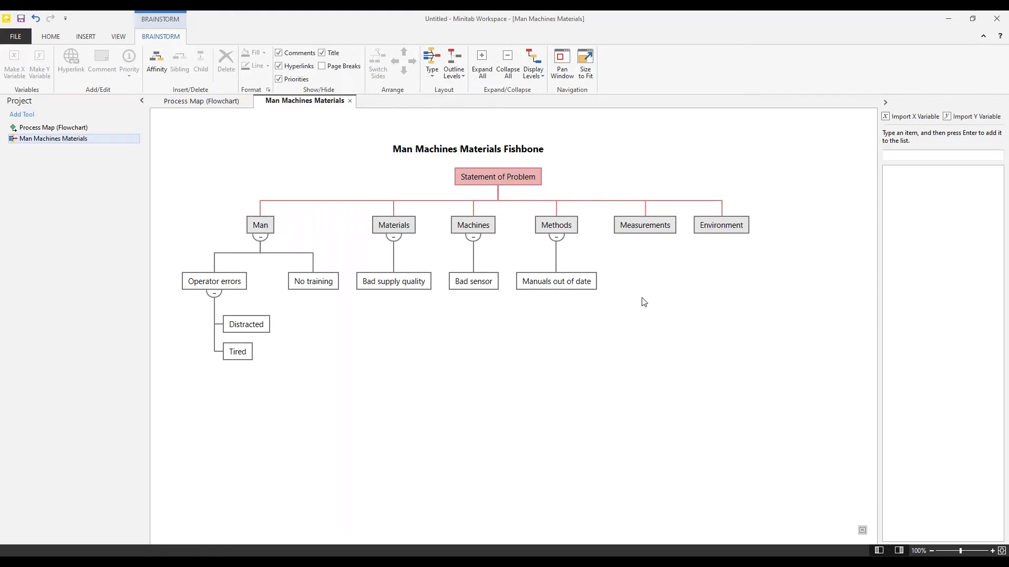
click(459, 77)
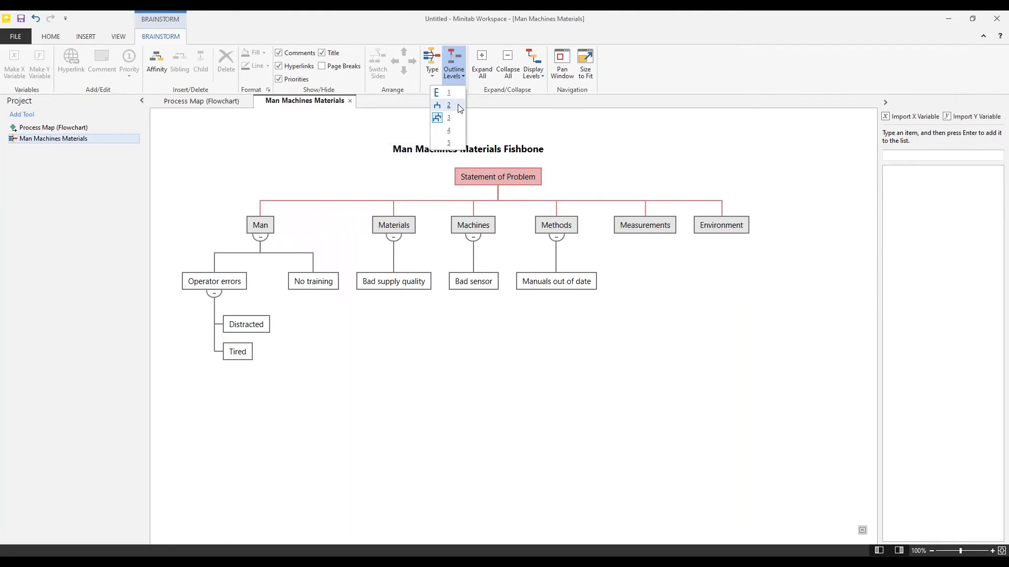
click(458, 106)
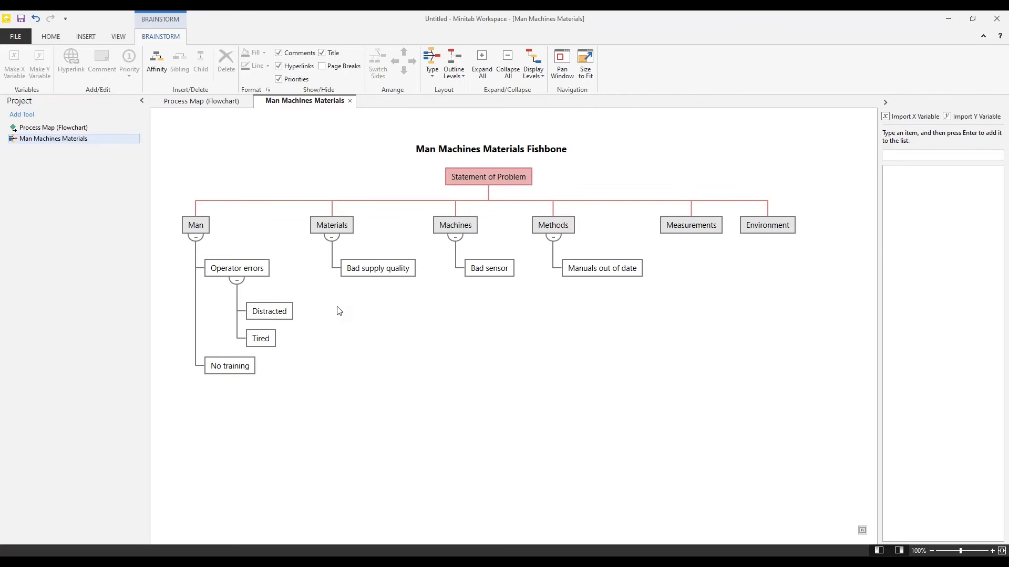
Step: Give Operator errors Priority 1
click(229, 271)
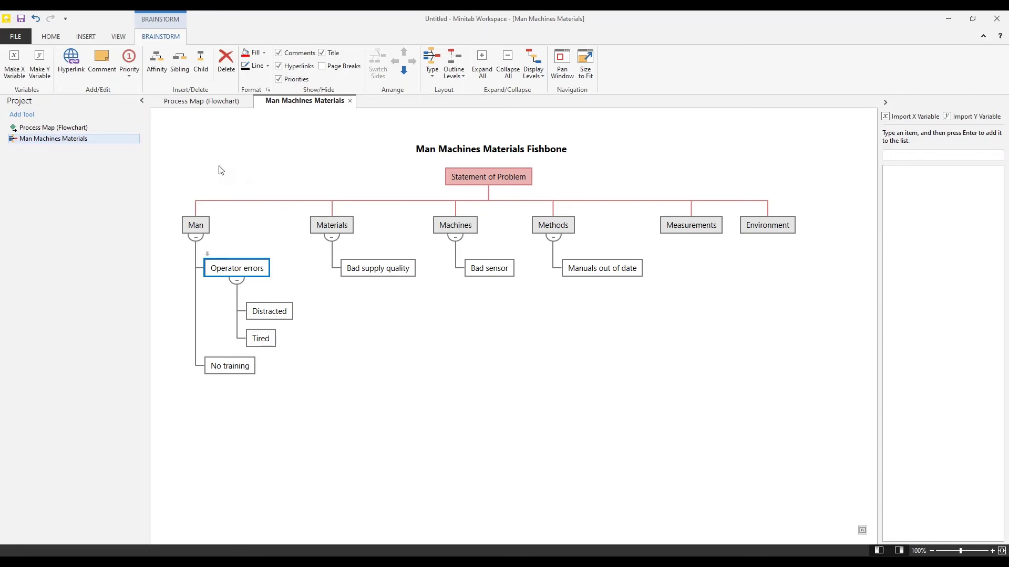
click(128, 76)
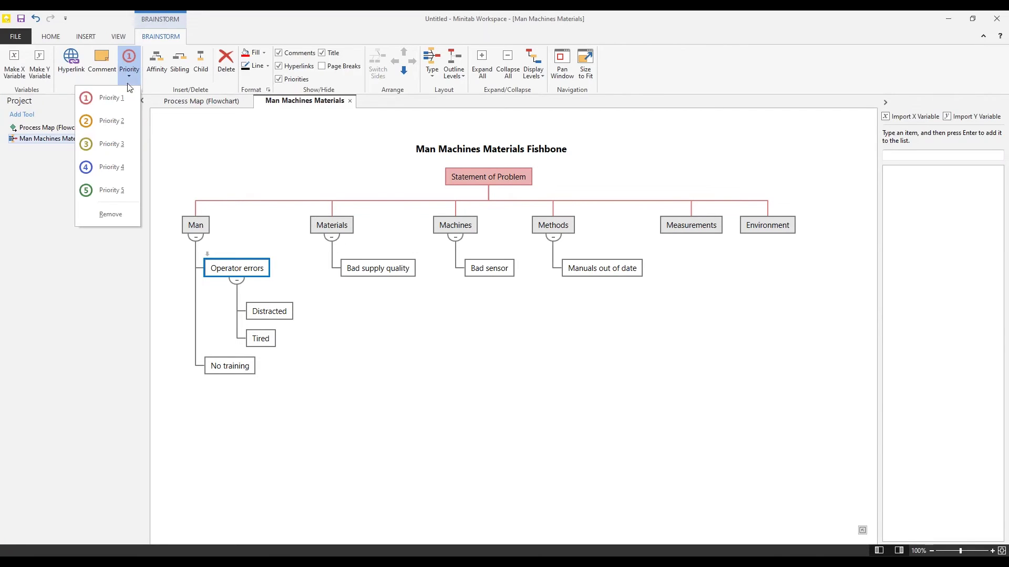
click(125, 97)
click(364, 165)
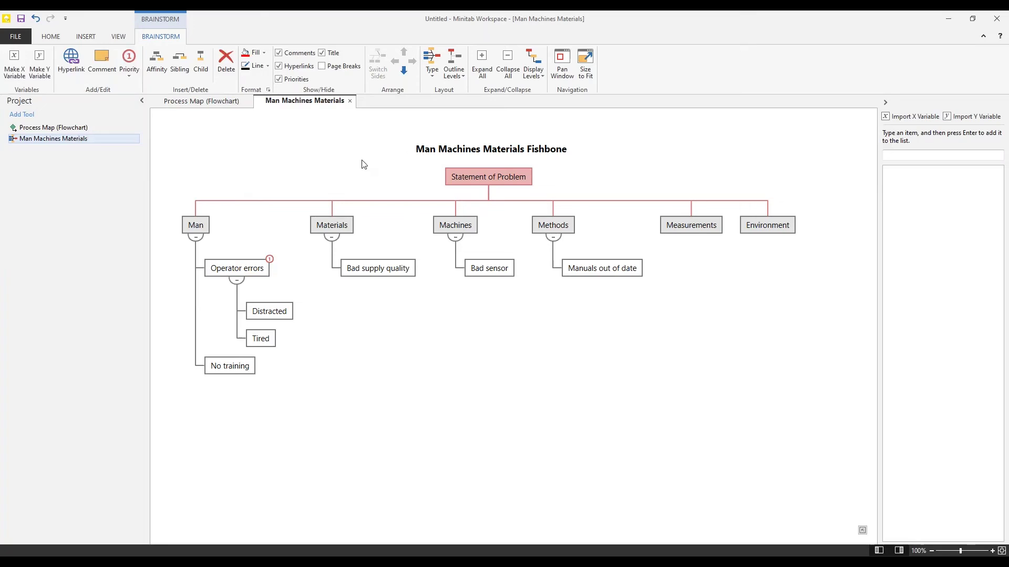
Step: Give No training Priority 2 and Bad supply quality Priority 5
click(248, 368)
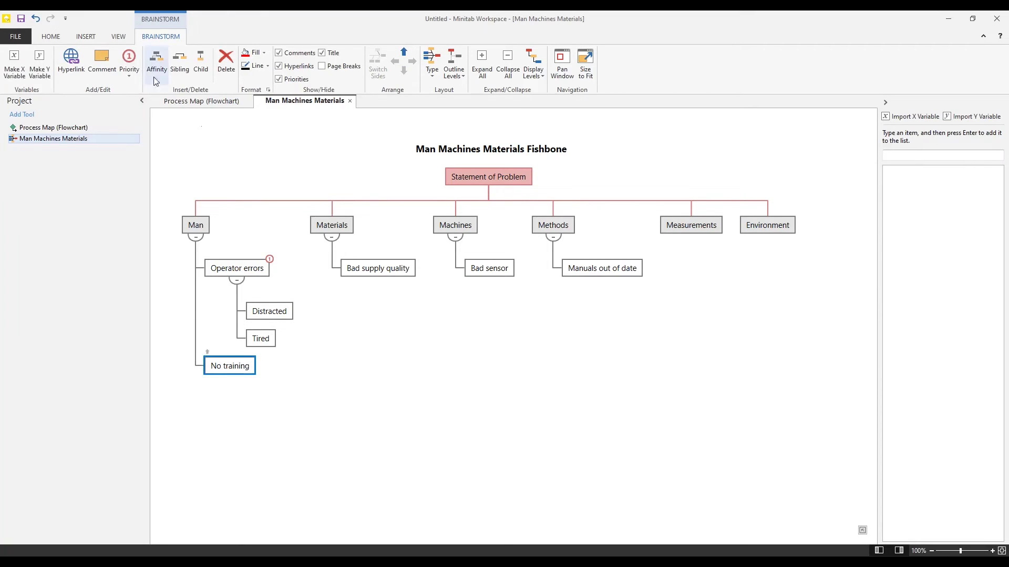
click(131, 68)
click(122, 122)
click(401, 269)
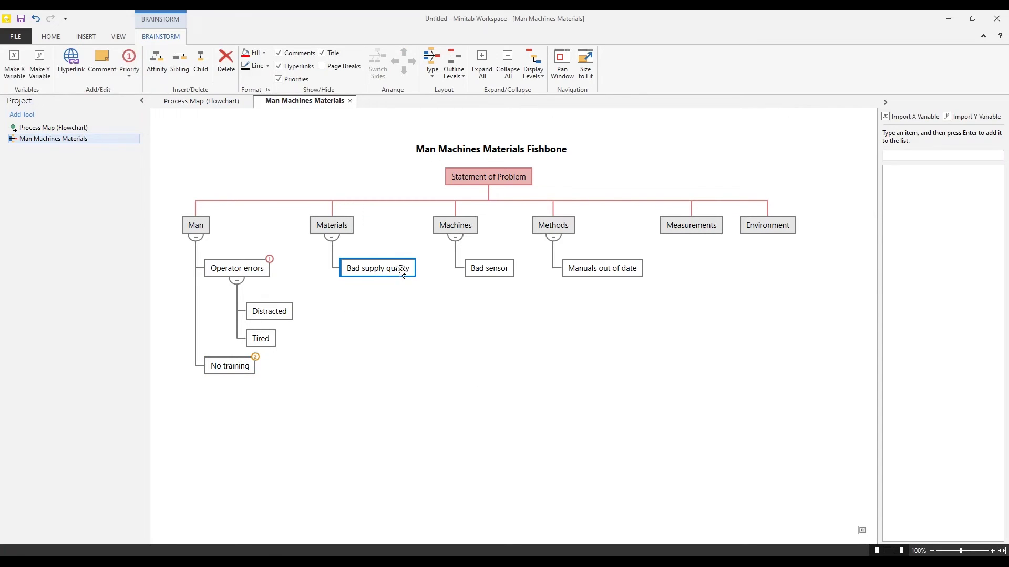
click(132, 69)
click(134, 187)
click(360, 390)
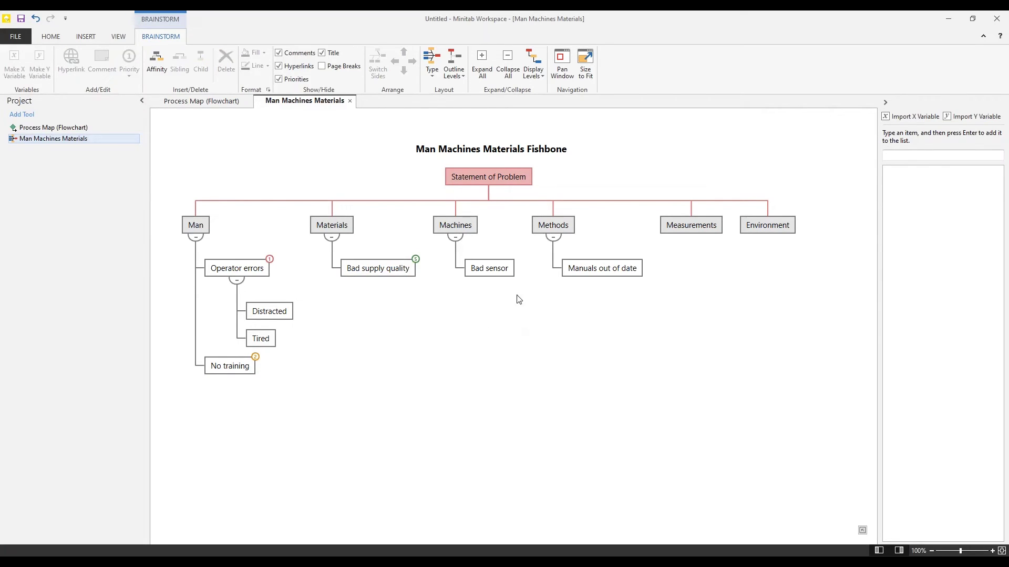
Step: Attach a comment starting 'Test done' to the Bad sensor cause
click(496, 274)
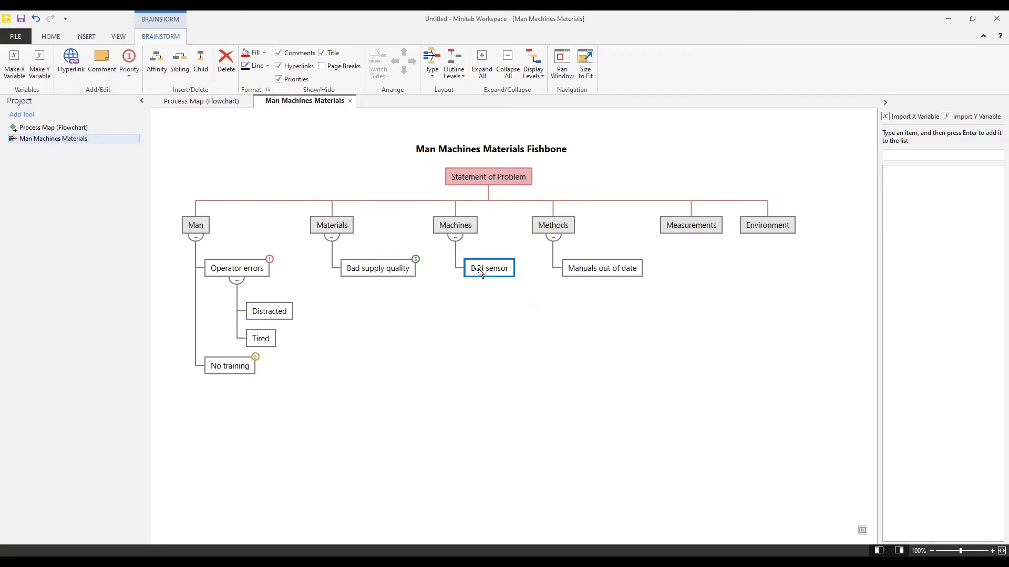
click(101, 60)
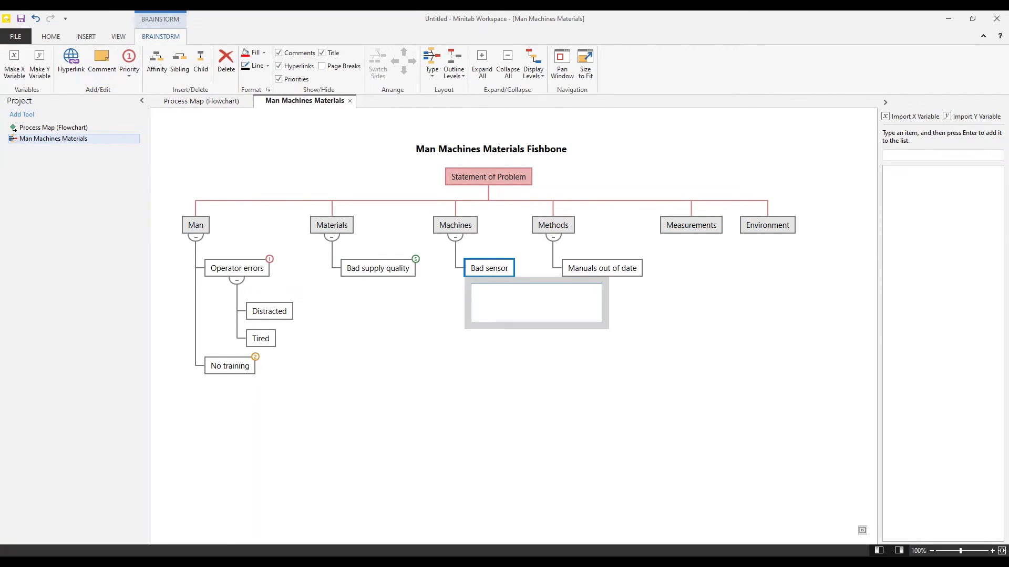
text(Test done by J. Donnell on 3/20)
key(Return)
click(710, 454)
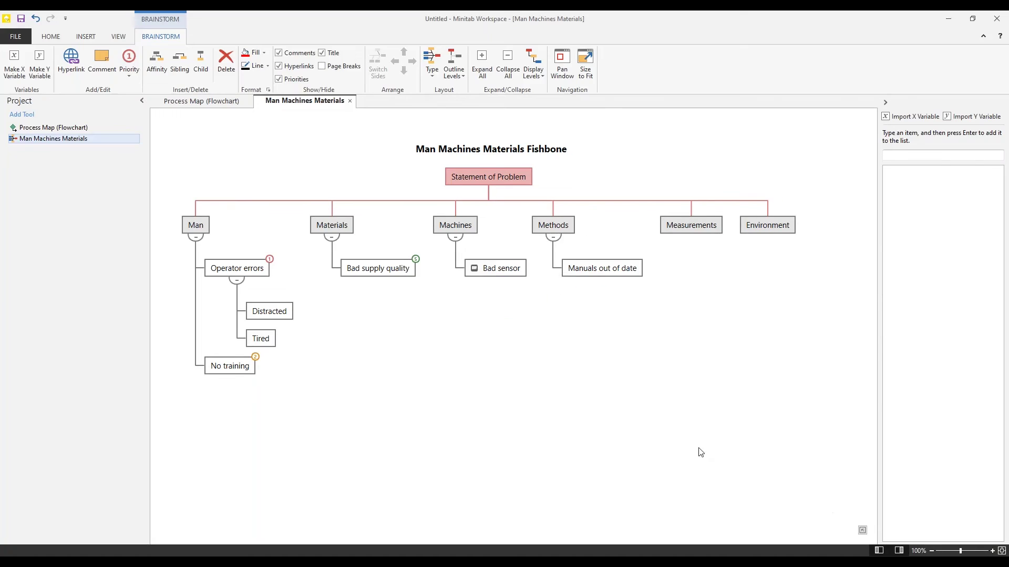
mouse_move(475, 274)
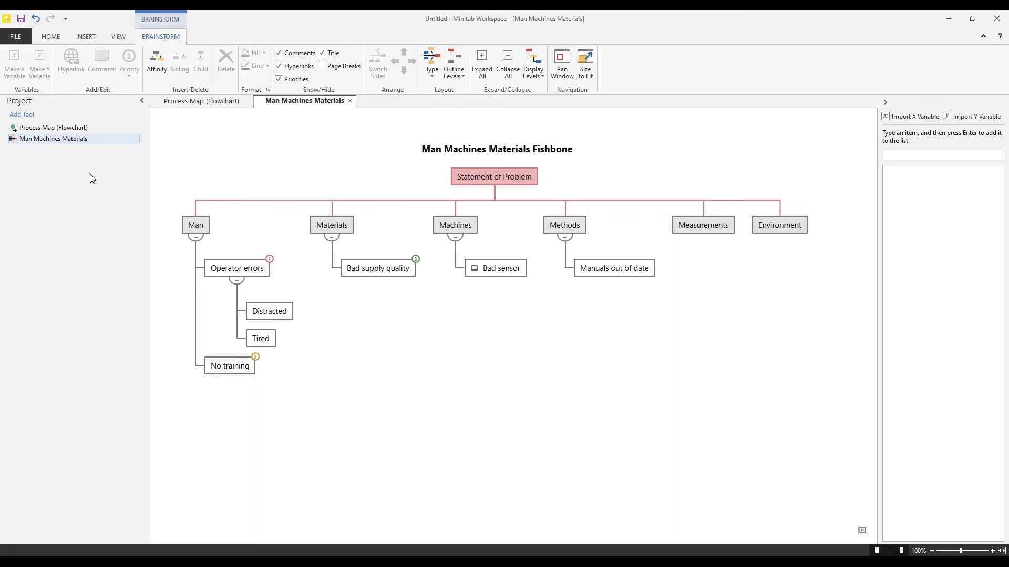
Step: Insert a folder named New Folder and move Man Machines Materials into it
right_click(58, 168)
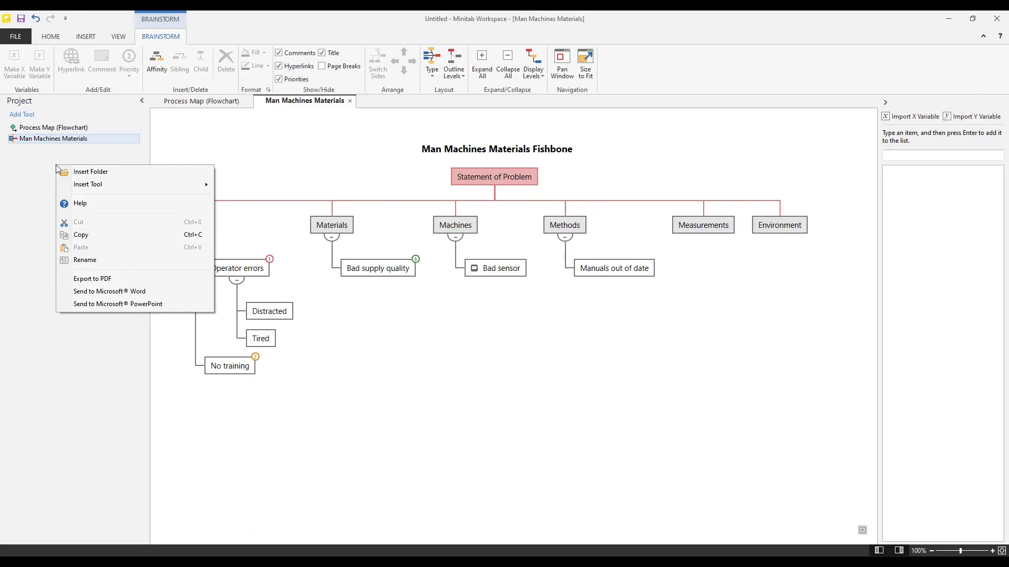
click(130, 176)
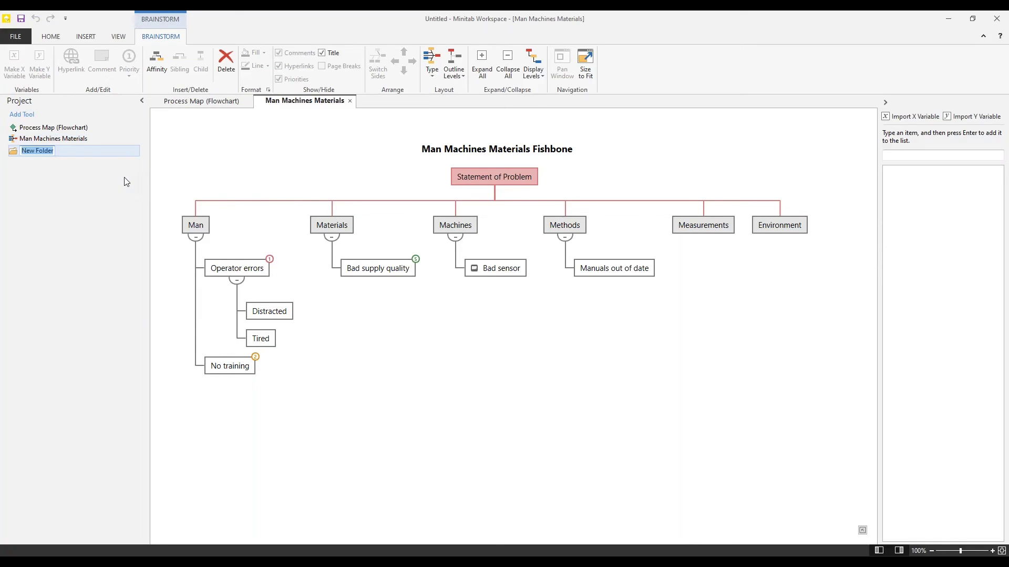
key(Return)
drag(71, 141, 66, 148)
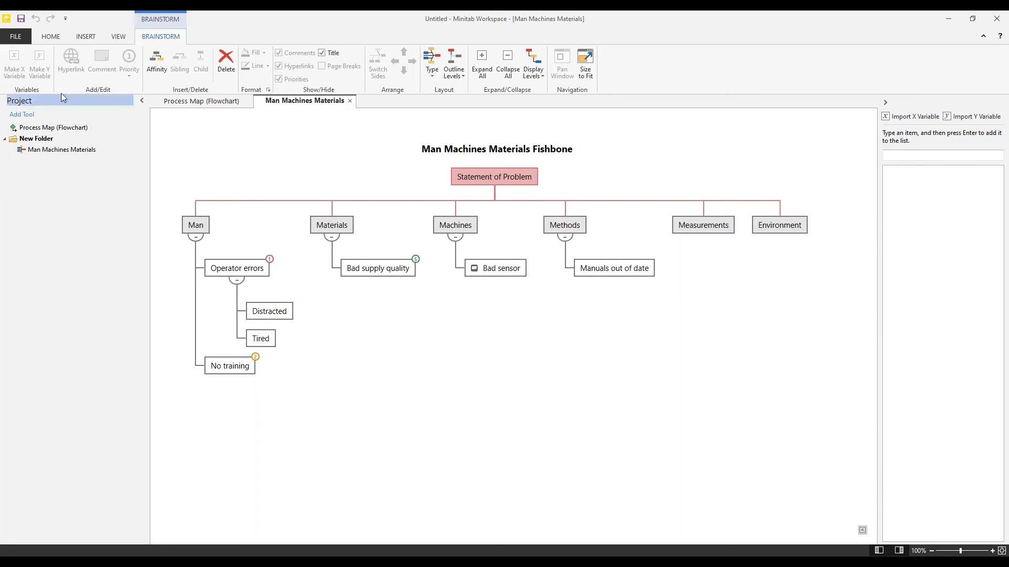
Step: Bring up the Insert Related Document dialog from the INSERT tab, then cancel it
click(79, 37)
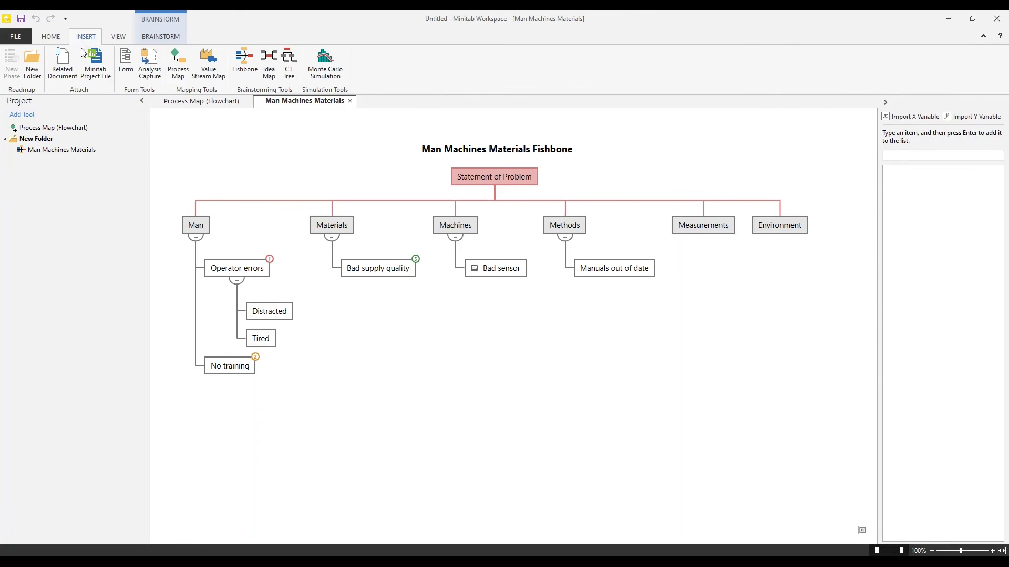
click(73, 65)
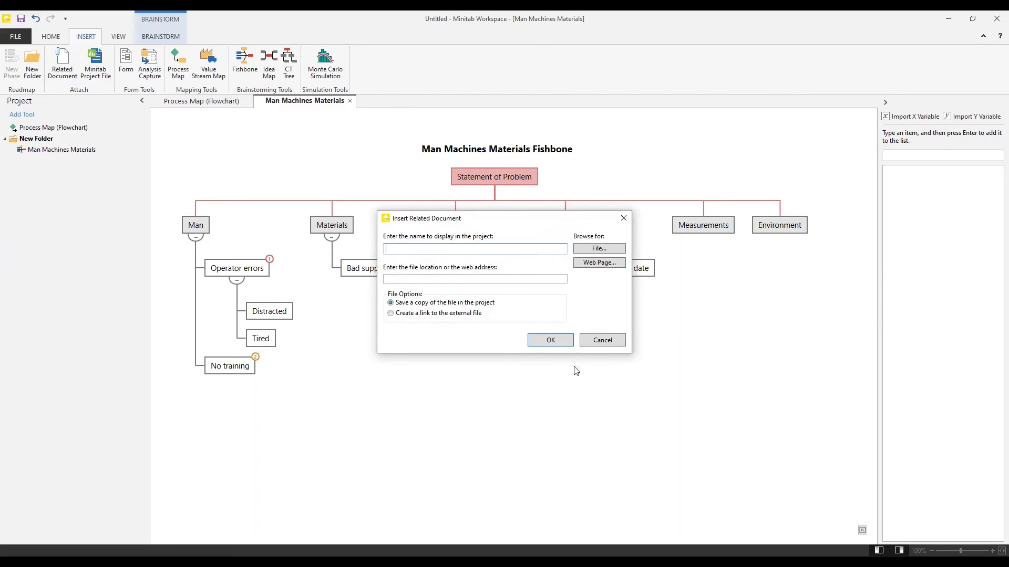
click(593, 342)
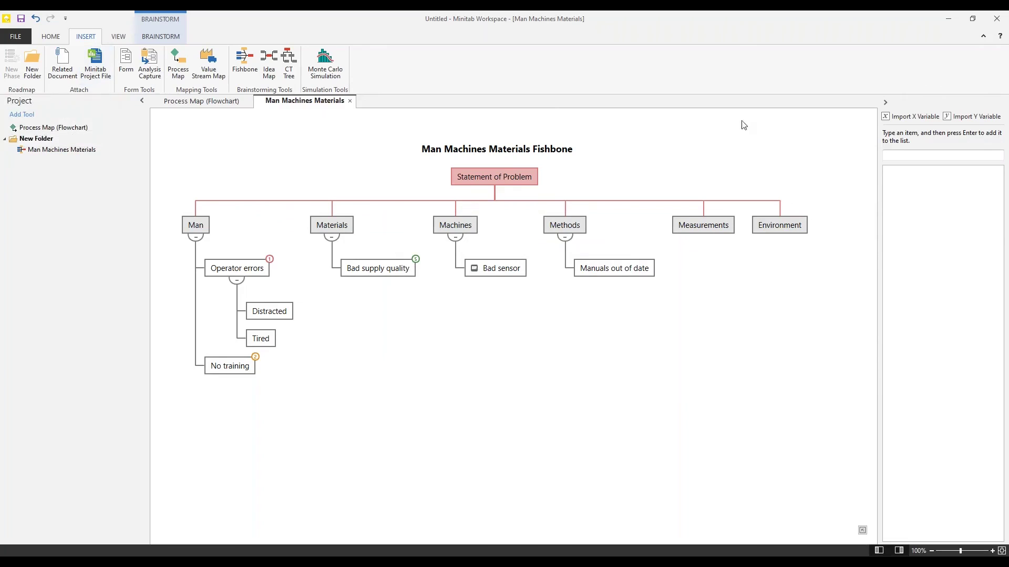
Step: Enter 'No MSA performed' as a brainstorm item and drag it onto the Measurements branch
click(942, 157)
text(No MSA performed)
key(Return)
drag(1004, 168, 707, 231)
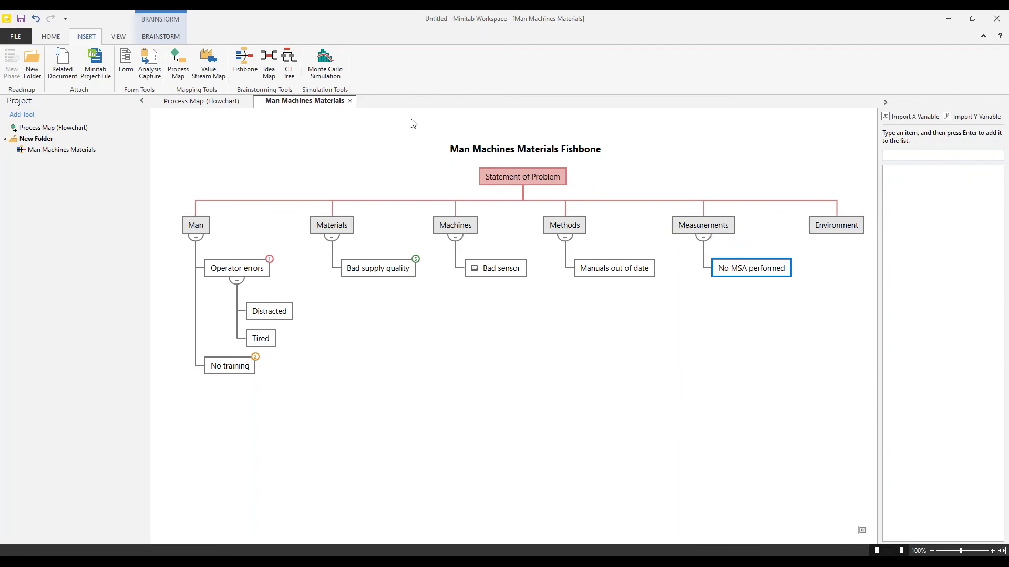
Step: Insert a blank Minitab project into New Folder and browse Stat > Quality Tools > Gage Study without choosing an analysis
click(108, 74)
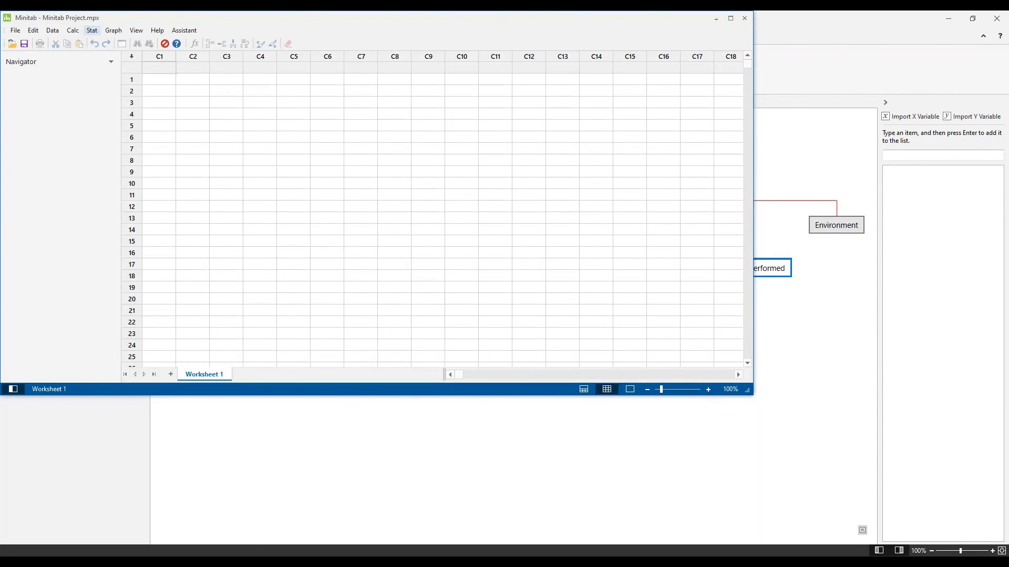
click(93, 31)
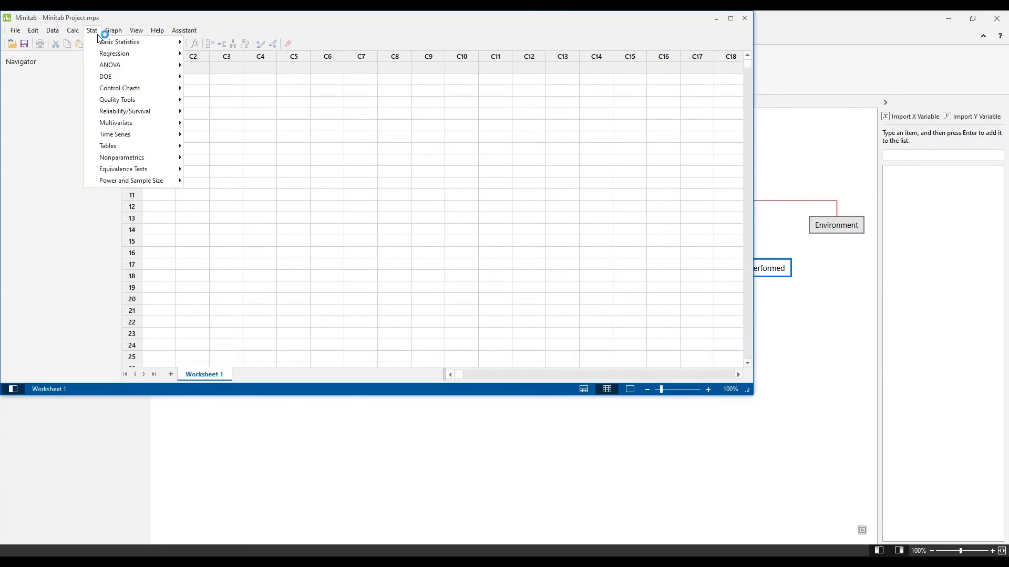
mouse_move(124, 102)
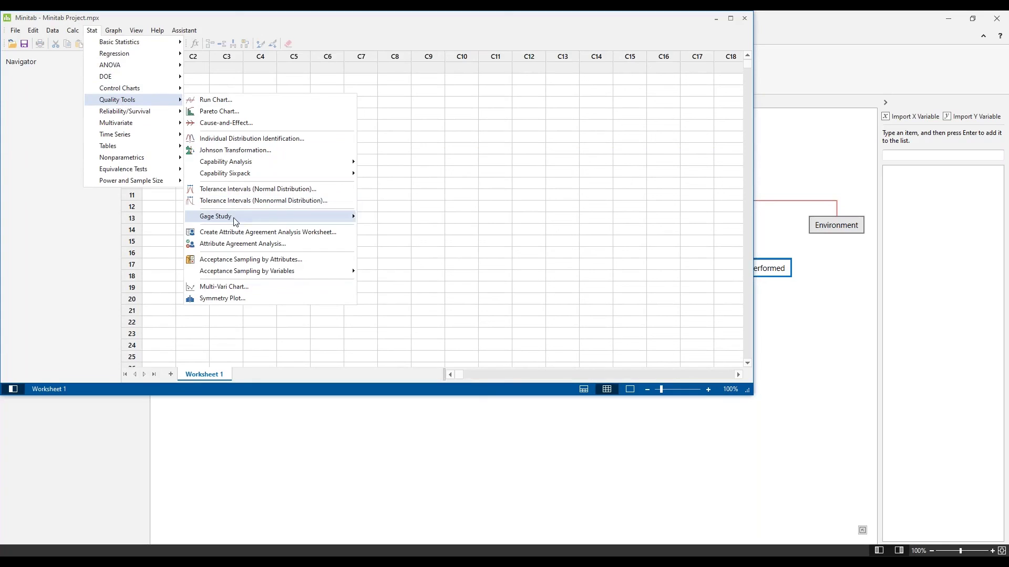
mouse_move(234, 221)
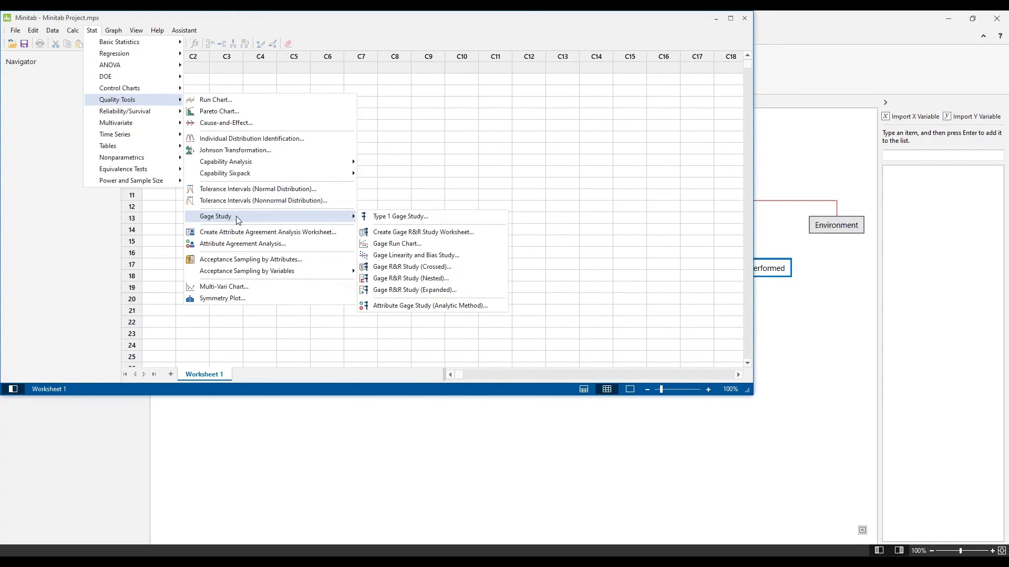
click(369, 169)
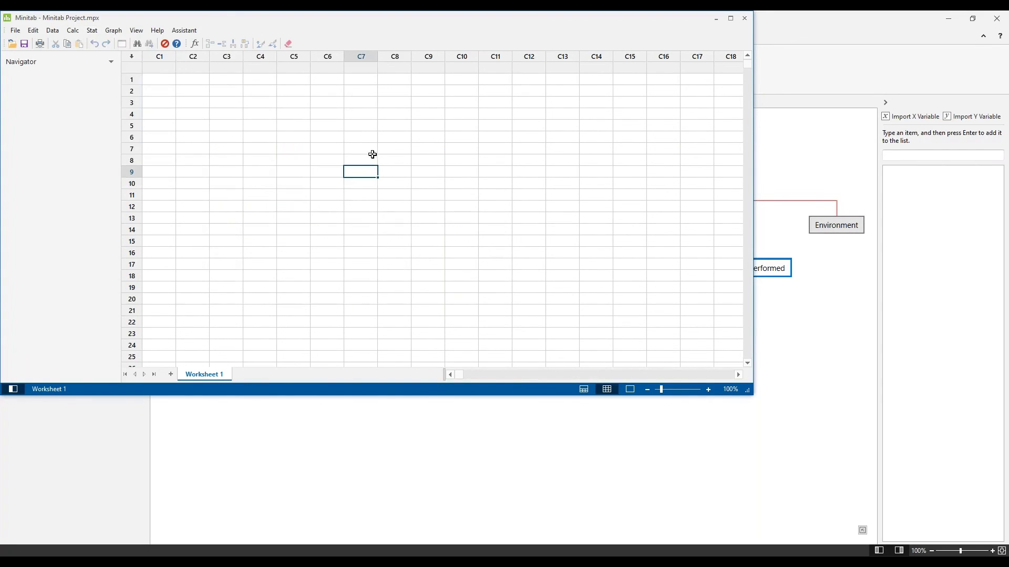
Step: Close the Minitab window and rename the New Folder's Minitab Project item to 'Gage R&R Study'
click(745, 18)
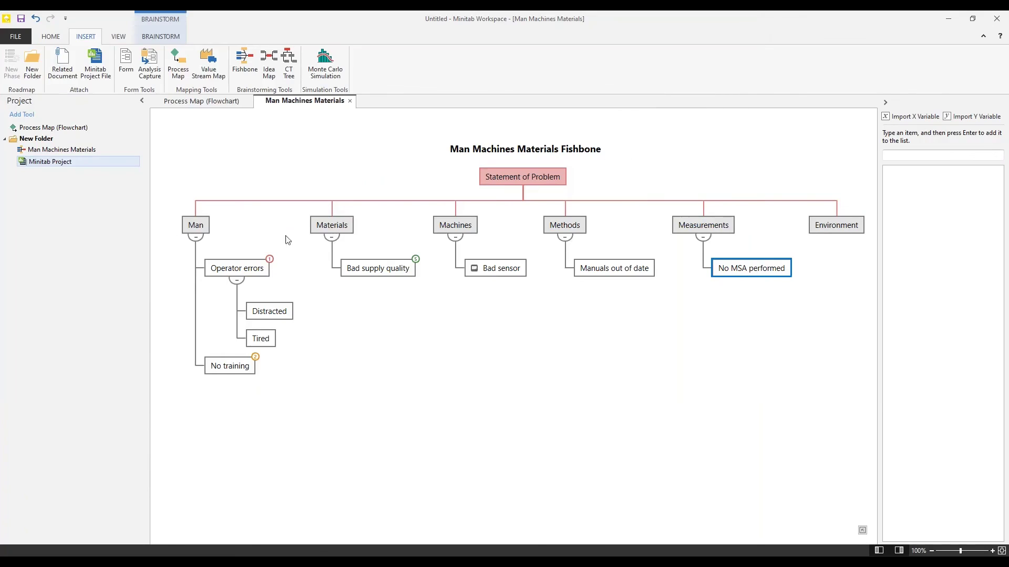
click(55, 160)
click(71, 162)
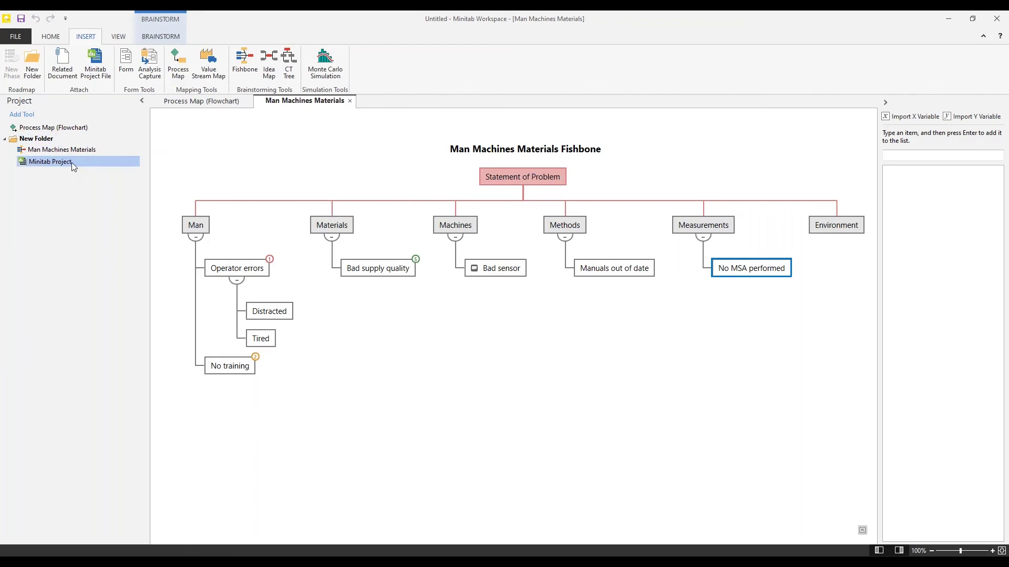
text(Gage R)
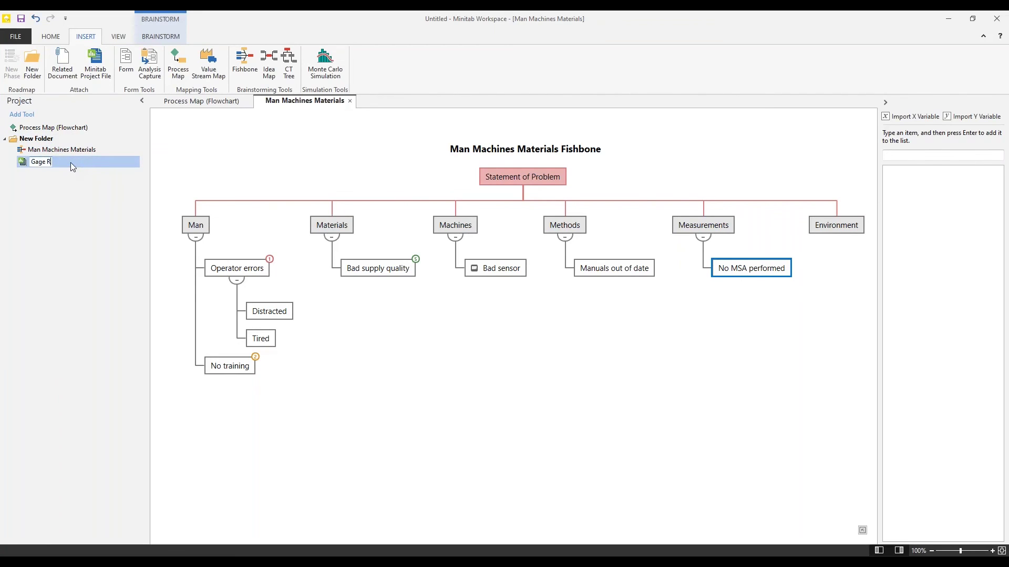
text(&R Study)
key(Return)
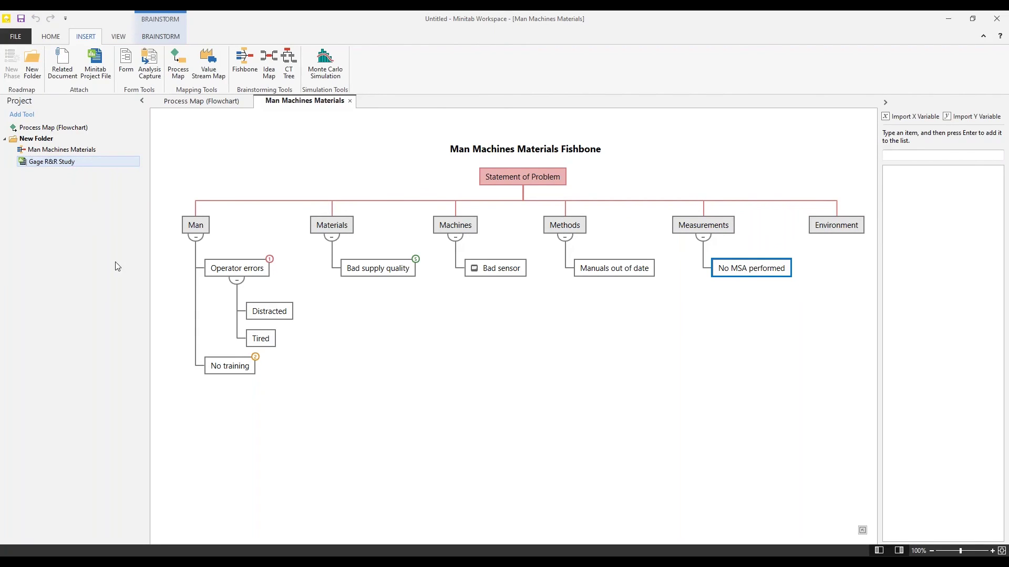